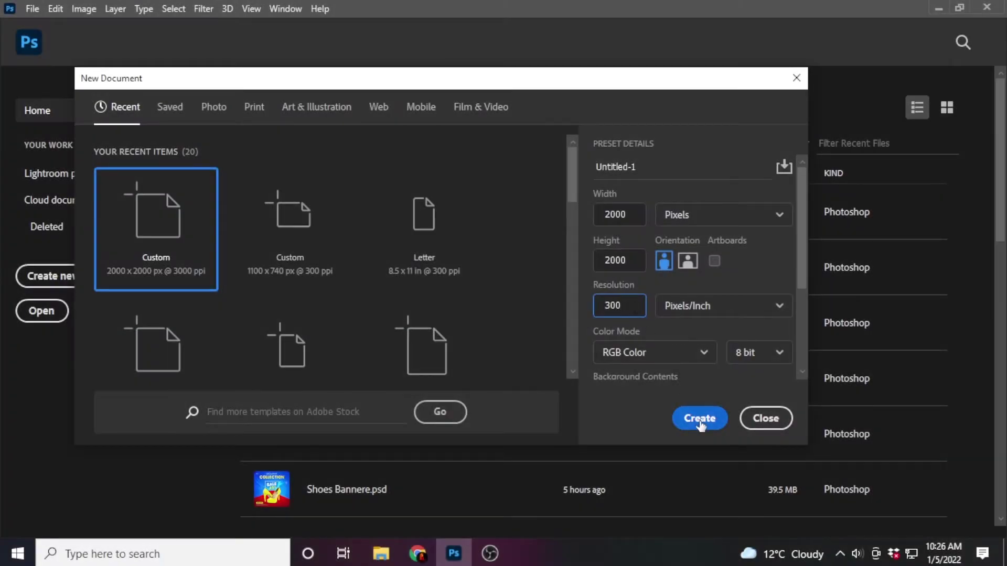
- Create a 2000×2000 px document and place the Eiffel Tower PNG as an embedded image
{"action": "left_click", "coordinate": [699, 420]}
{"action": "left_click", "coordinate": [47, 9]}
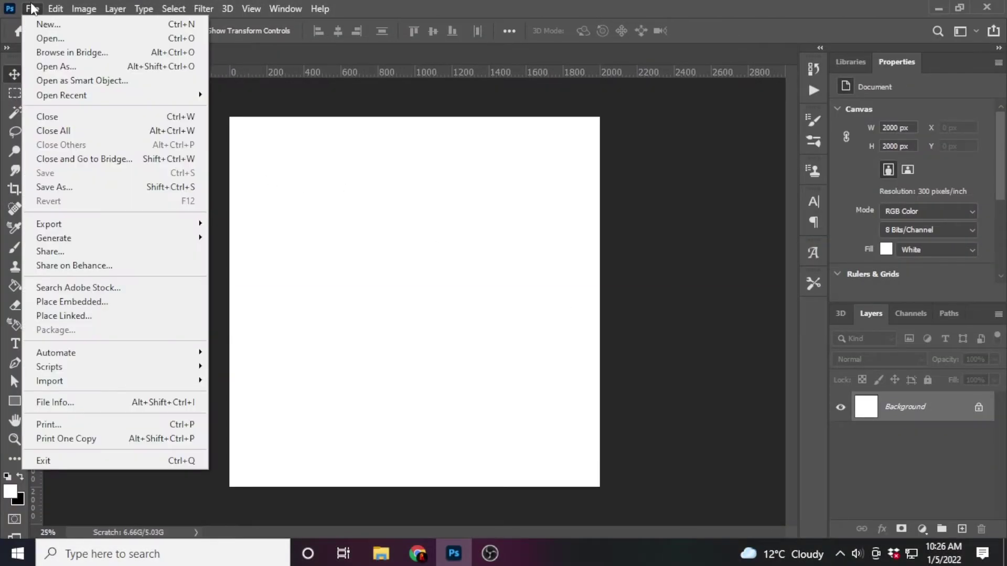
{"action": "left_click", "coordinate": [110, 301]}
{"action": "double_click", "coordinate": [488, 190]}
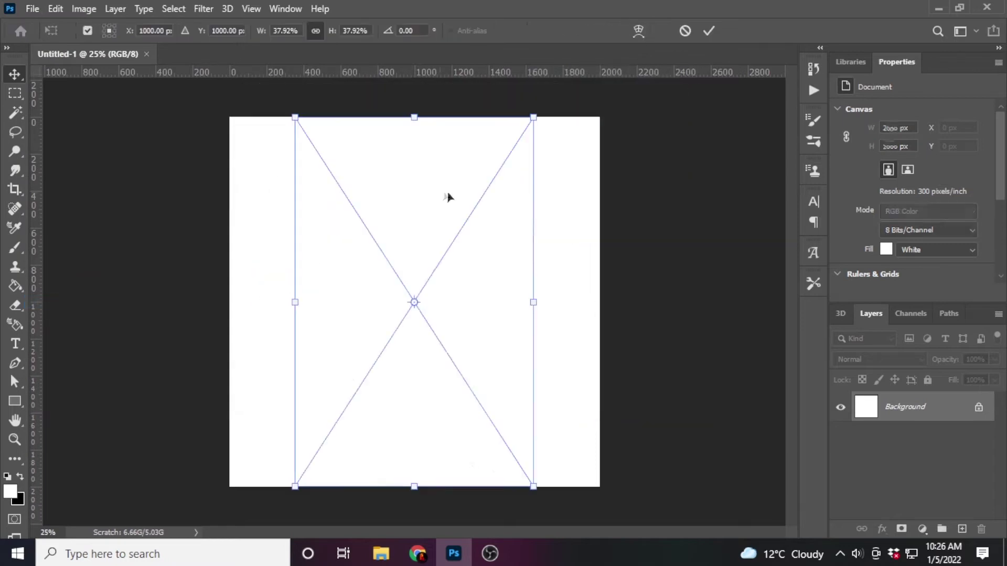
- Scale the tower taller, move it to the right side, commit it, and select the Background layer
{"action": "left_click_drag", "start_coordinate": [293, 118], "coordinate": [326, 203]}
{"action": "left_click_drag", "start_coordinate": [413, 305], "coordinate": [492, 305]}
{"action": "mouse_move", "coordinate": [492, 199]}
{"action": "left_mouse_down"}
{"action": "mouse_move", "coordinate": [505, 148]}
{"action": "mouse_move", "coordinate": [496, 130]}
{"action": "left_mouse_up"}
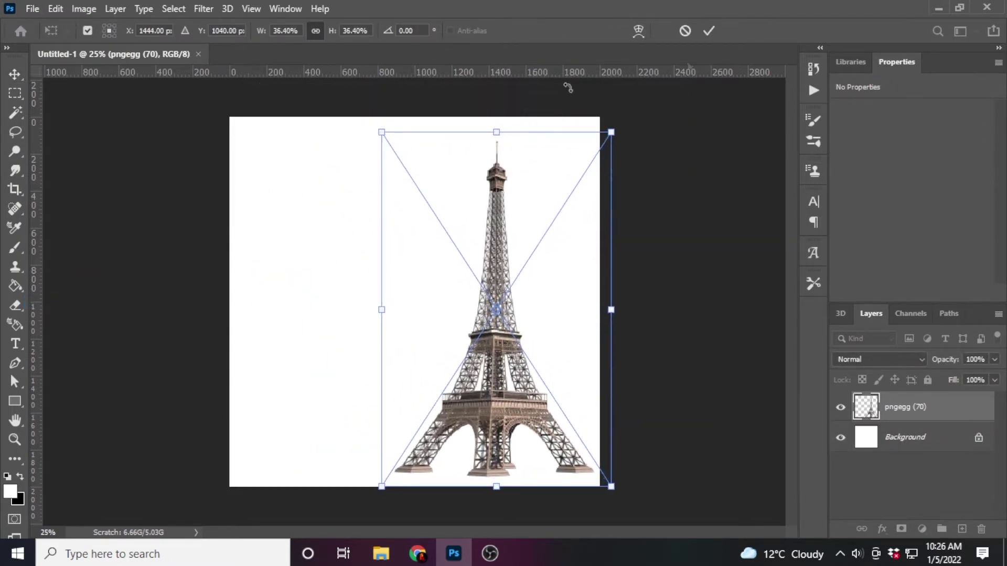
{"action": "left_click", "coordinate": [709, 31]}
{"action": "left_click", "coordinate": [906, 446]}
{"action": "left_click", "coordinate": [922, 529]}
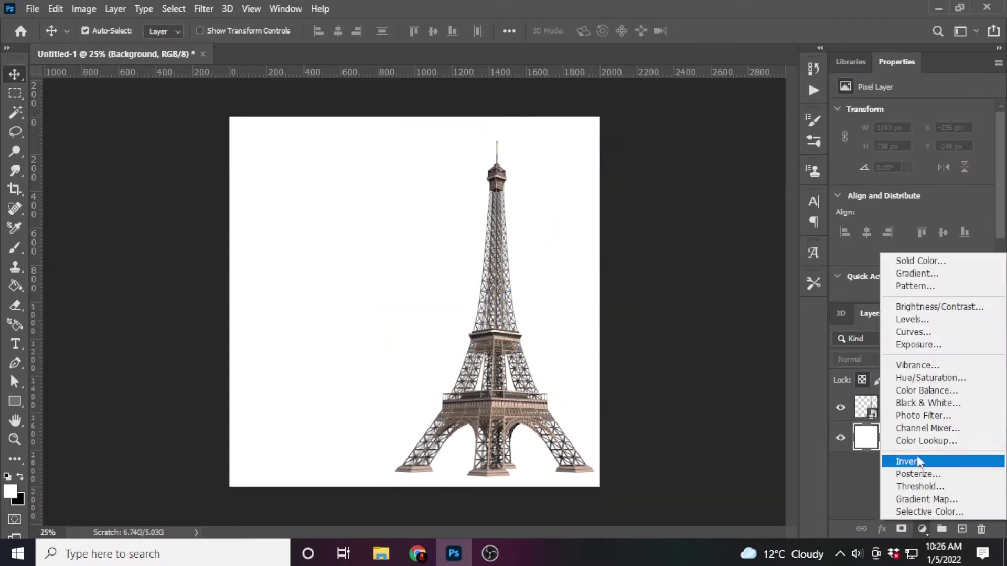
- Add a cream #fffbf3 Solid Color fill layer behind the tower and nudge the tower lower
{"action": "left_click", "coordinate": [918, 261]}
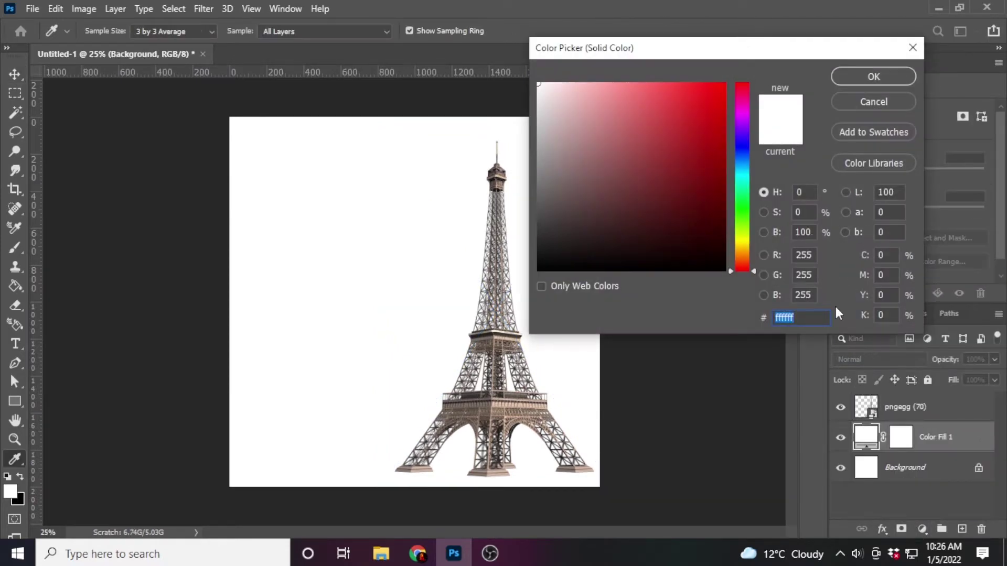
{"action": "key", "text": "BackSpace"}
{"action": "mouse_move", "coordinate": [642, 123]}
{"action": "left_mouse_down"}
{"action": "mouse_move", "coordinate": [539, 51]}
{"action": "mouse_move", "coordinate": [548, 53]}
{"action": "left_mouse_up"}
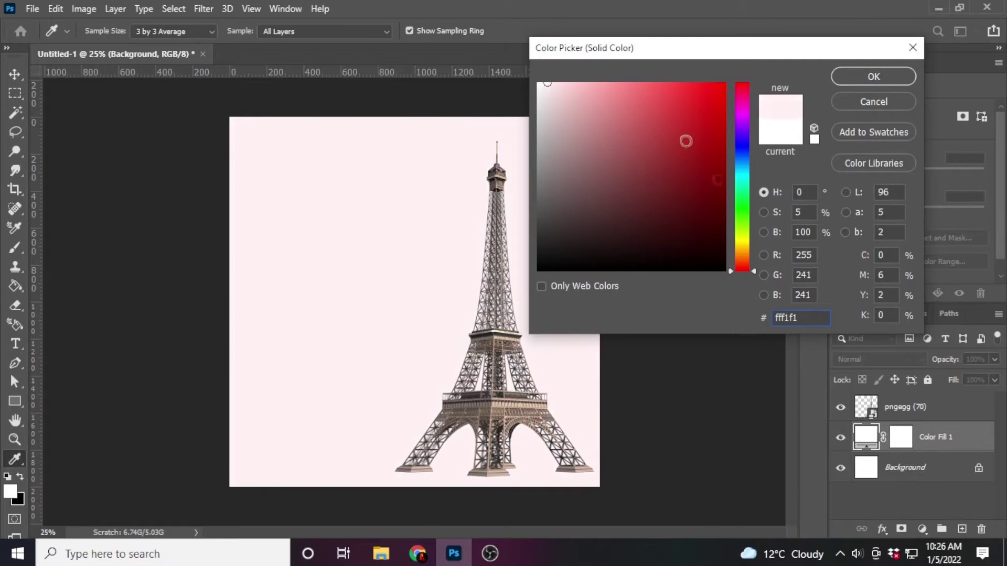
{"action": "left_click", "coordinate": [723, 252]}
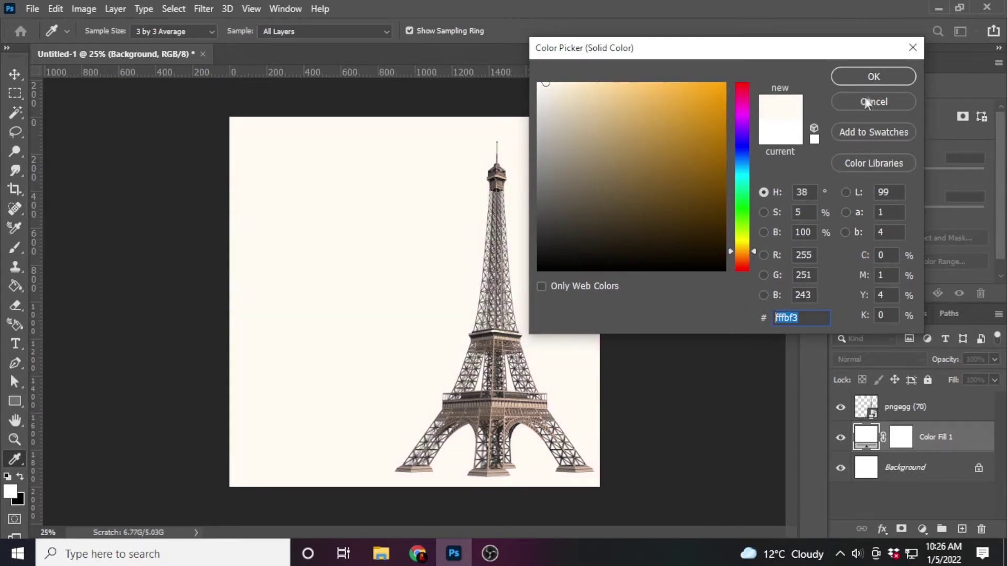
{"action": "left_click", "coordinate": [874, 79]}
{"action": "left_click_drag", "start_coordinate": [495, 346], "coordinate": [501, 349]}
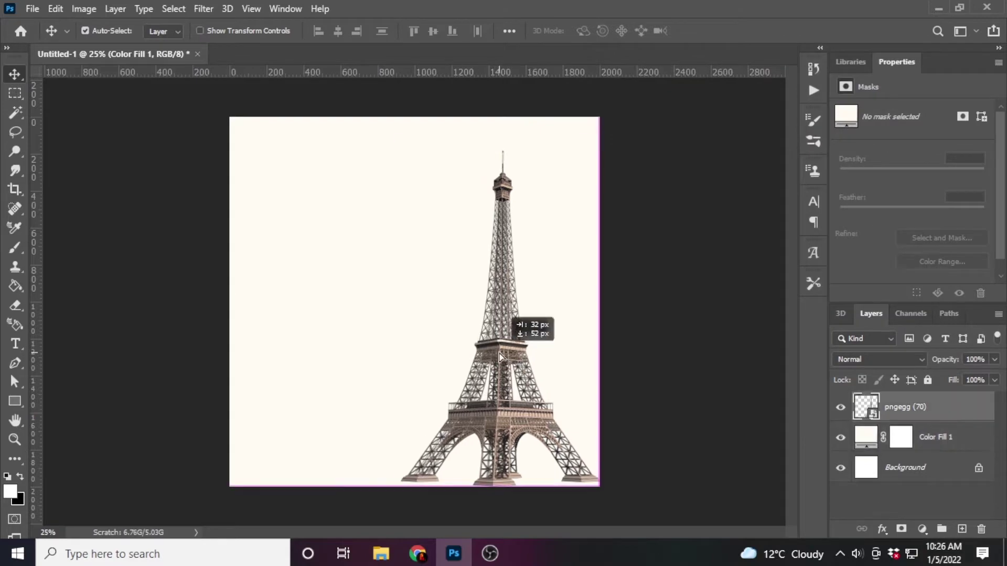
- Place the black hill silhouette PNG, scaled to canvas width, near the bottom
{"action": "left_click", "coordinate": [32, 8]}
{"action": "left_click", "coordinate": [121, 303]}
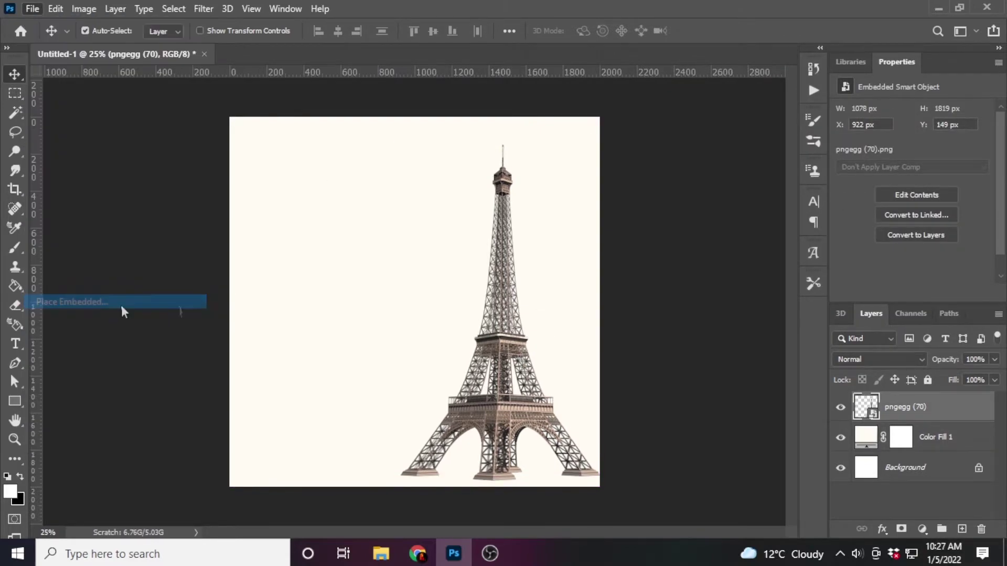
{"action": "double_click", "coordinate": [427, 245]}
{"action": "left_click_drag", "start_coordinate": [461, 300], "coordinate": [600, 302]}
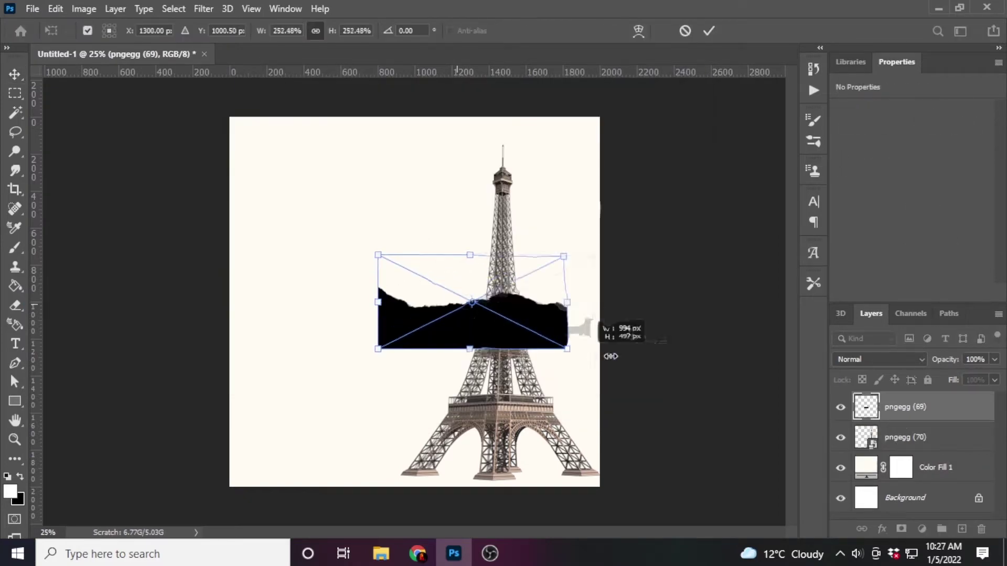
{"action": "left_click_drag", "start_coordinate": [377, 302], "coordinate": [229, 301]}
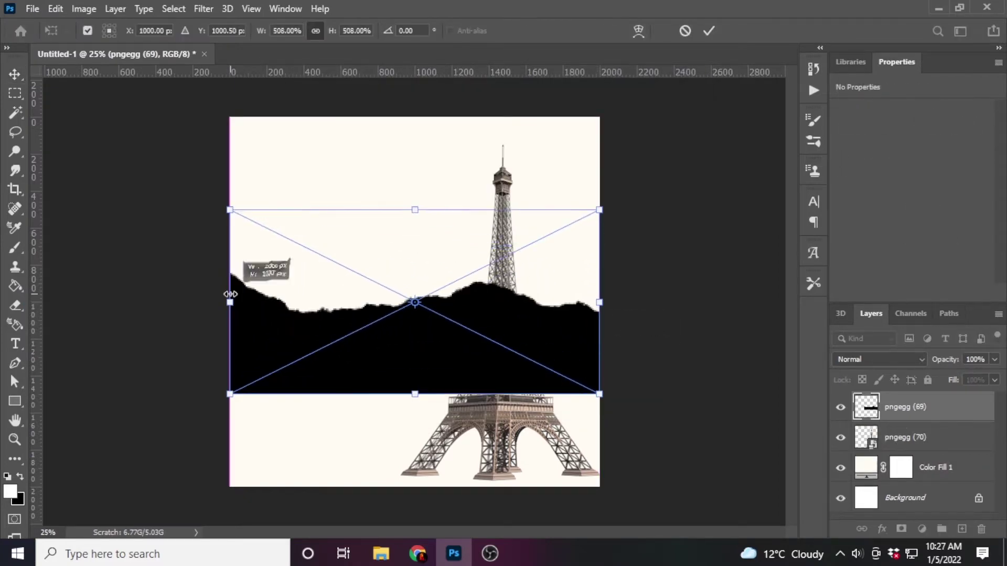
{"action": "left_click_drag", "start_coordinate": [433, 299], "coordinate": [432, 386]}
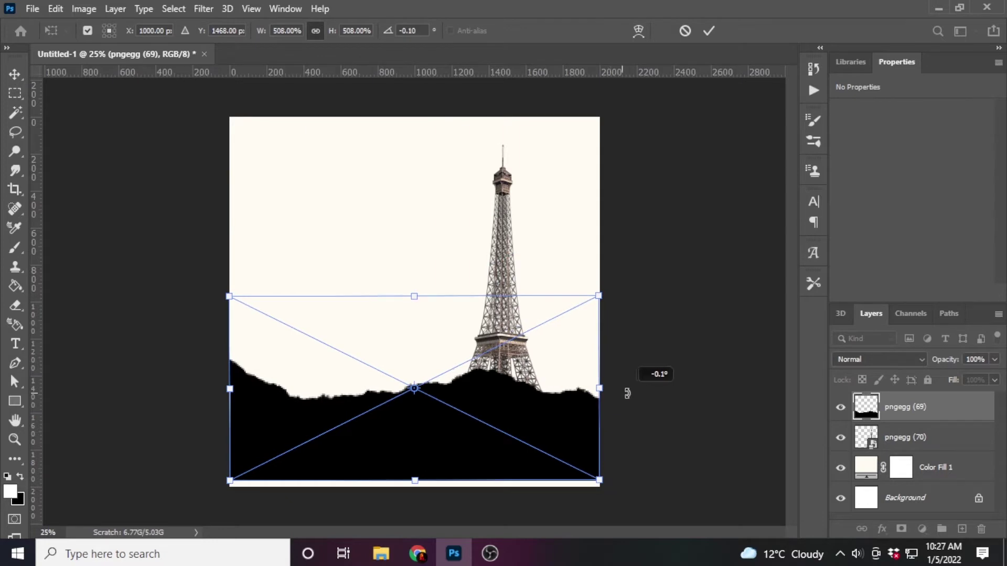
- Flip the silhouette horizontally, flatten and widen it along the bottom, commit, and raise it about 55 px
{"action": "left_click_drag", "start_coordinate": [599, 389], "coordinate": [621, 389]}
{"action": "left_click_drag", "start_coordinate": [559, 395], "coordinate": [550, 417]}
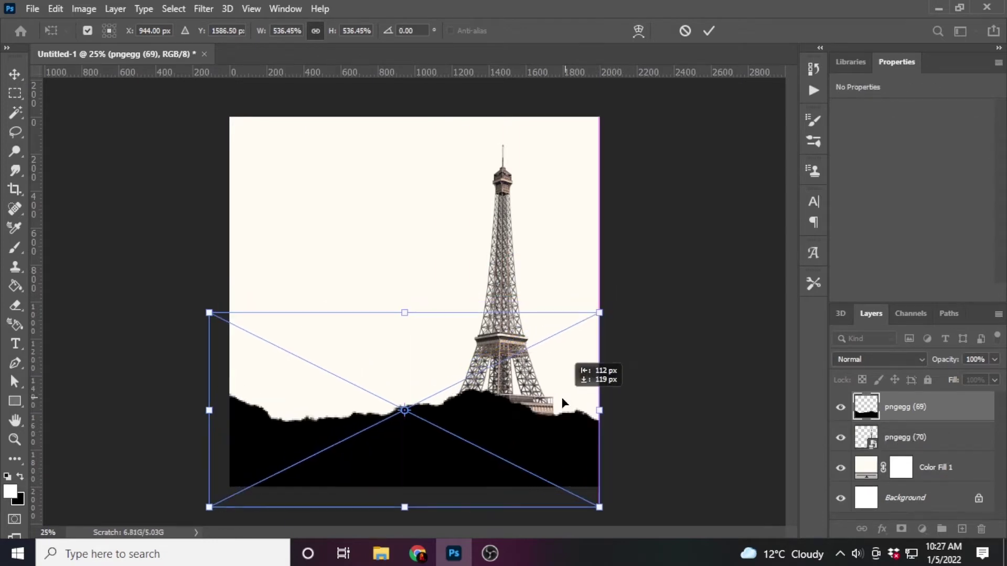
{"action": "left_click_drag", "start_coordinate": [415, 332], "coordinate": [415, 341]}
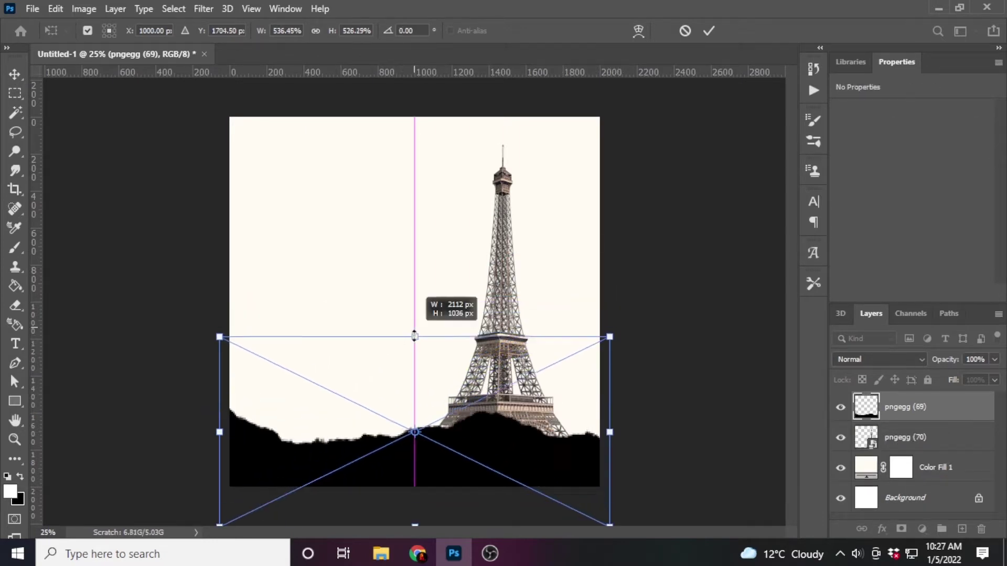
{"action": "left_click_drag", "start_coordinate": [448, 430], "coordinate": [449, 428]}
{"action": "right_click", "coordinate": [482, 425]}
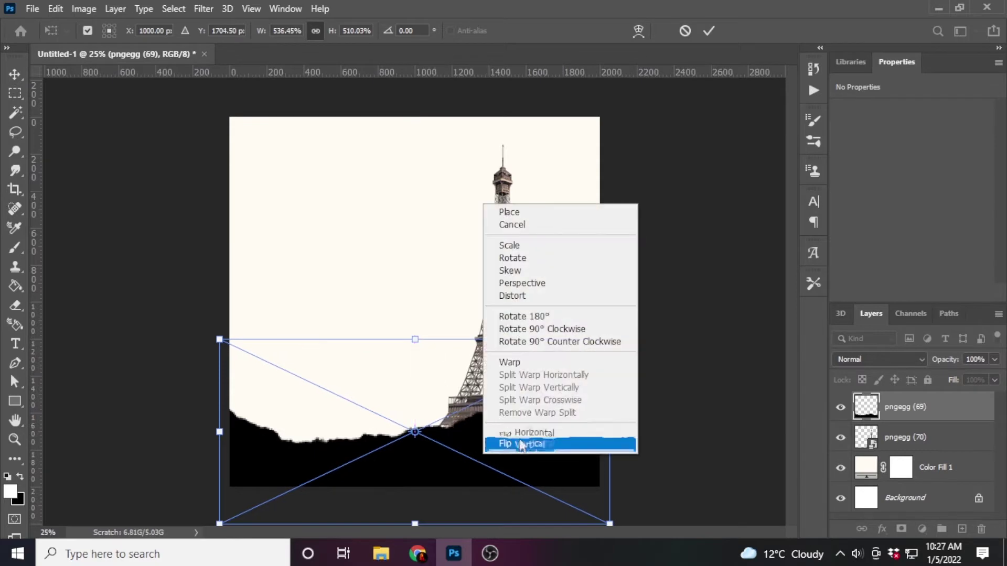
{"action": "left_click", "coordinate": [519, 443]}
{"action": "left_click_drag", "start_coordinate": [420, 334], "coordinate": [420, 347]}
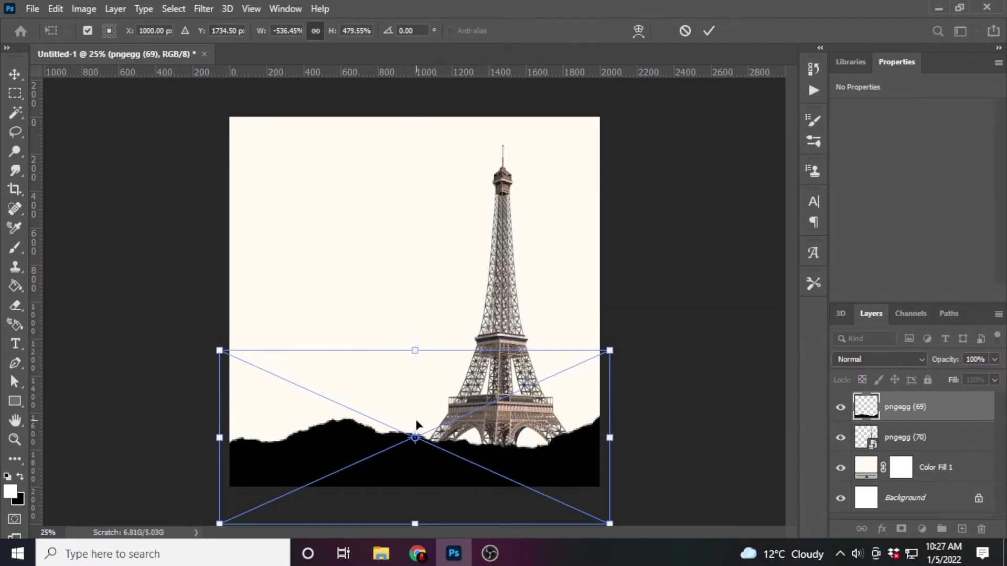
{"action": "left_click_drag", "start_coordinate": [607, 435], "coordinate": [629, 435]}
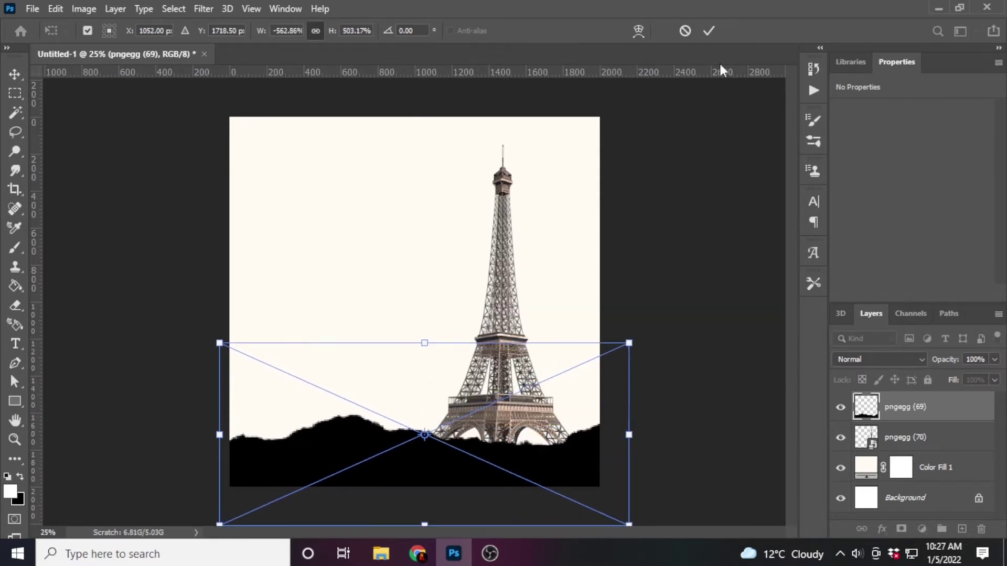
{"action": "left_click", "coordinate": [709, 31]}
{"action": "left_click_drag", "start_coordinate": [387, 462], "coordinate": [384, 433]}
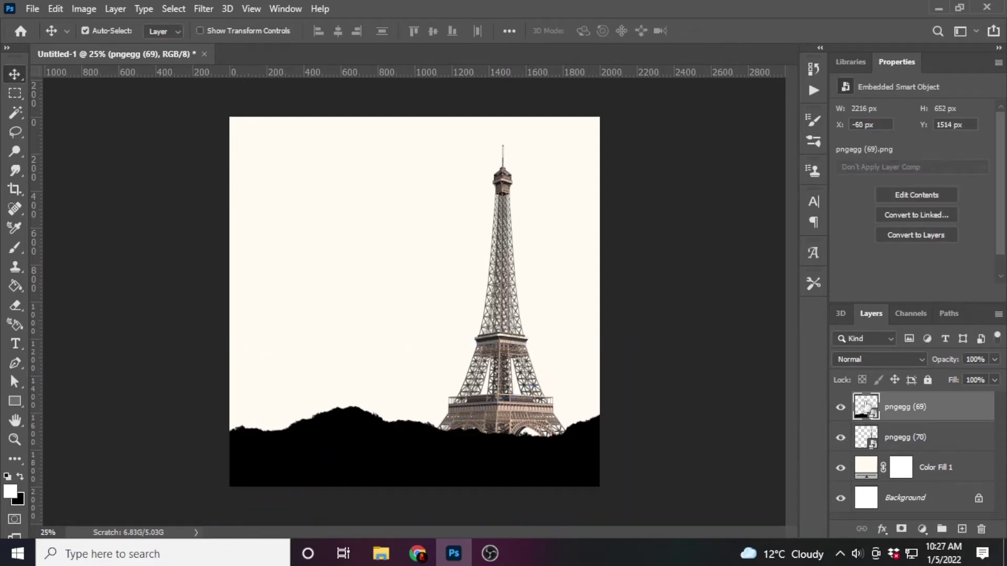
- Give the hill layer a brown #8c6e51 Color Overlay through Blending Options
{"action": "right_click", "coordinate": [958, 412]}
{"action": "key", "text": "Escape"}
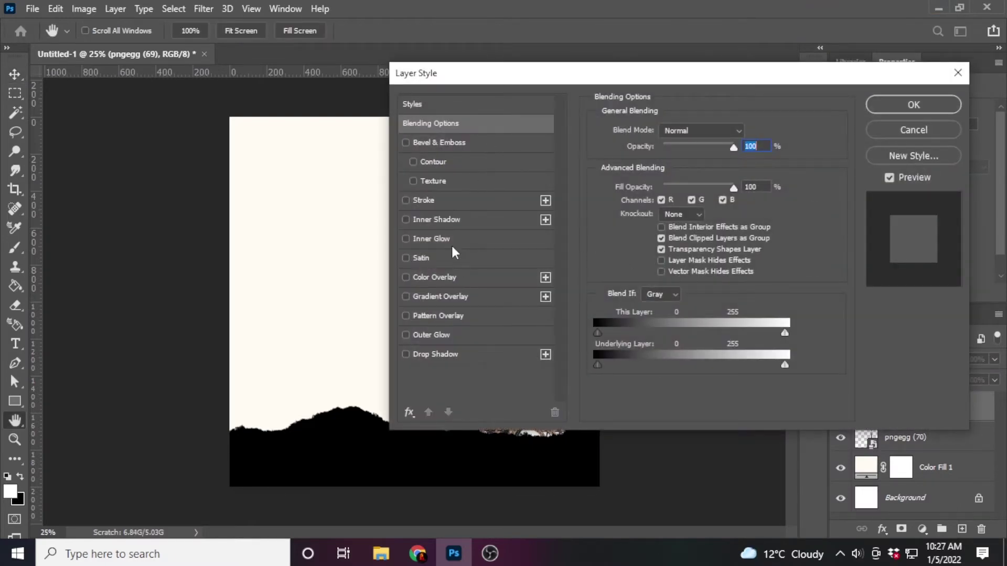
{"action": "left_click", "coordinate": [451, 277]}
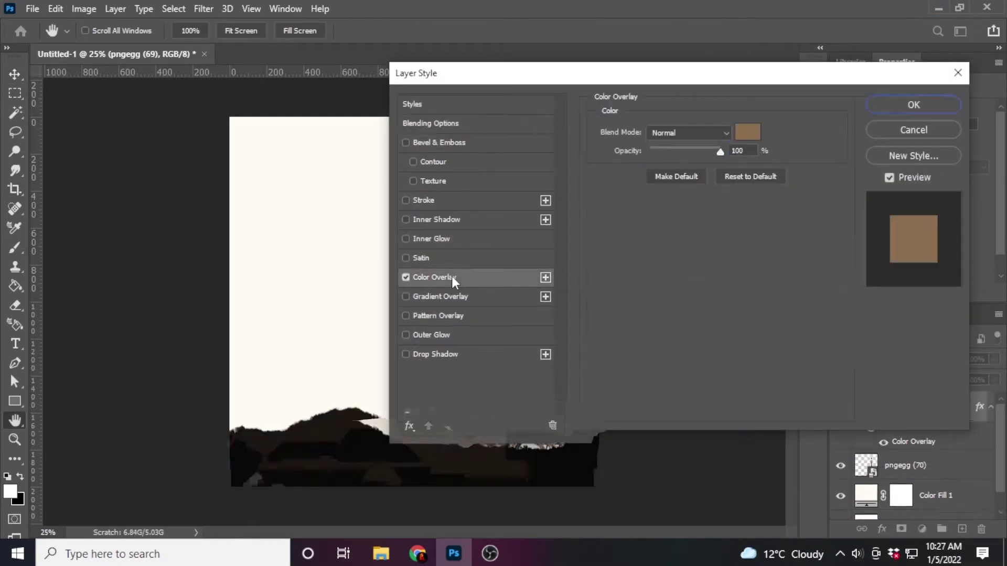
{"action": "left_click_drag", "start_coordinate": [622, 73], "coordinate": [873, 72]}
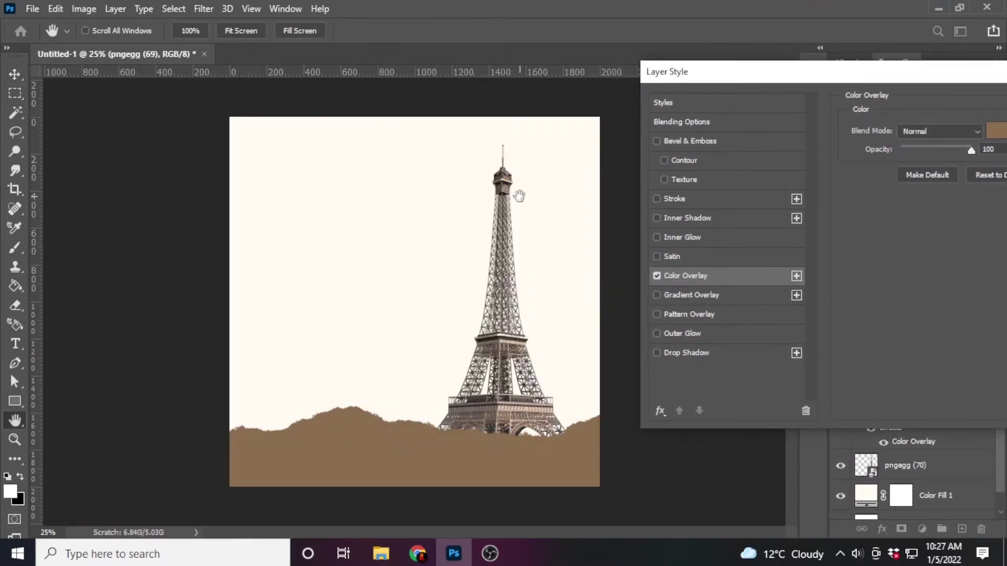
{"action": "left_click", "coordinate": [992, 131]}
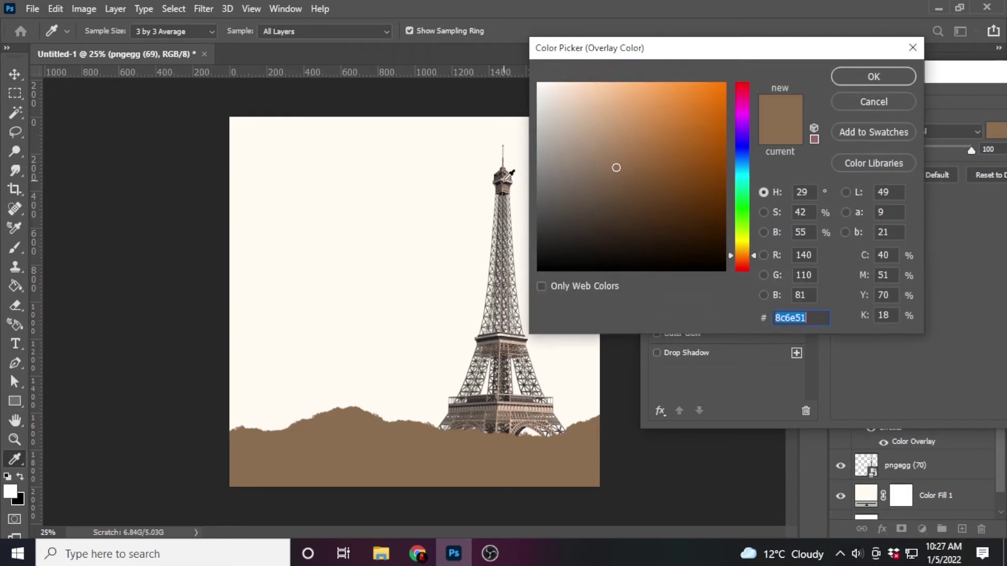
{"action": "left_click", "coordinate": [516, 175]}
{"action": "left_click_drag", "start_coordinate": [596, 157], "coordinate": [607, 166]}
{"action": "left_click", "coordinate": [866, 78]}
{"action": "left_click_drag", "start_coordinate": [947, 87], "coordinate": [552, 100]}
{"action": "left_click", "coordinate": [769, 114]}
- Move the brown hills lower and shift the Eiffel Tower slightly right
{"action": "key", "text": "v"}
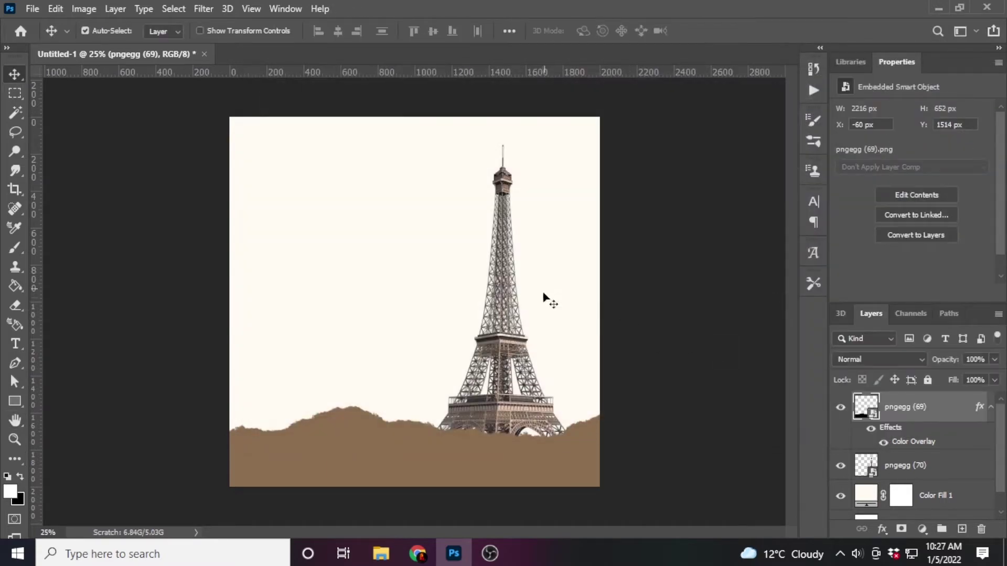
{"action": "left_click_drag", "start_coordinate": [483, 462], "coordinate": [485, 478]}
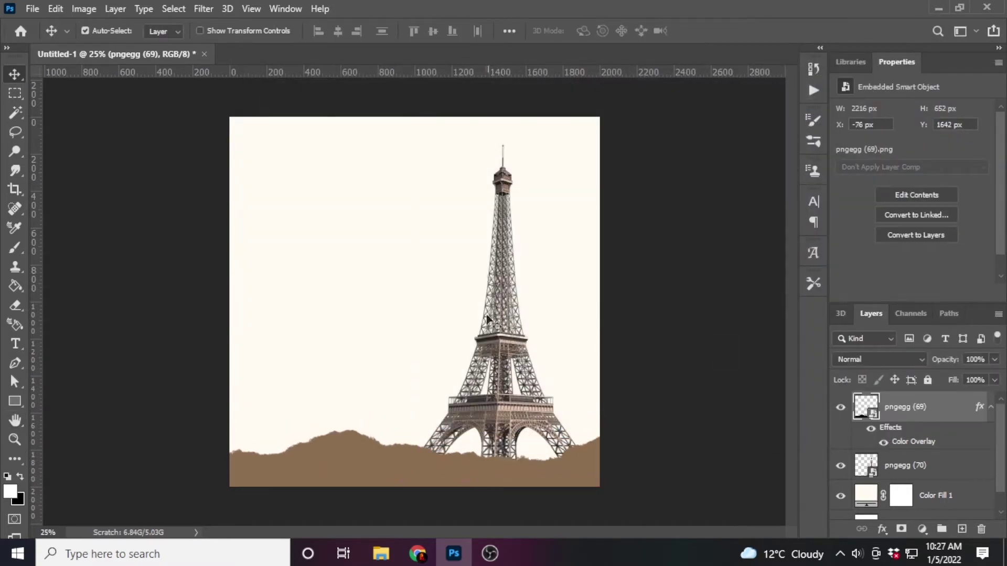
{"action": "mouse_move", "coordinate": [504, 180]}
{"action": "left_mouse_down"}
{"action": "mouse_move", "coordinate": [512, 179]}
{"action": "mouse_move", "coordinate": [501, 181]}
{"action": "left_mouse_up"}
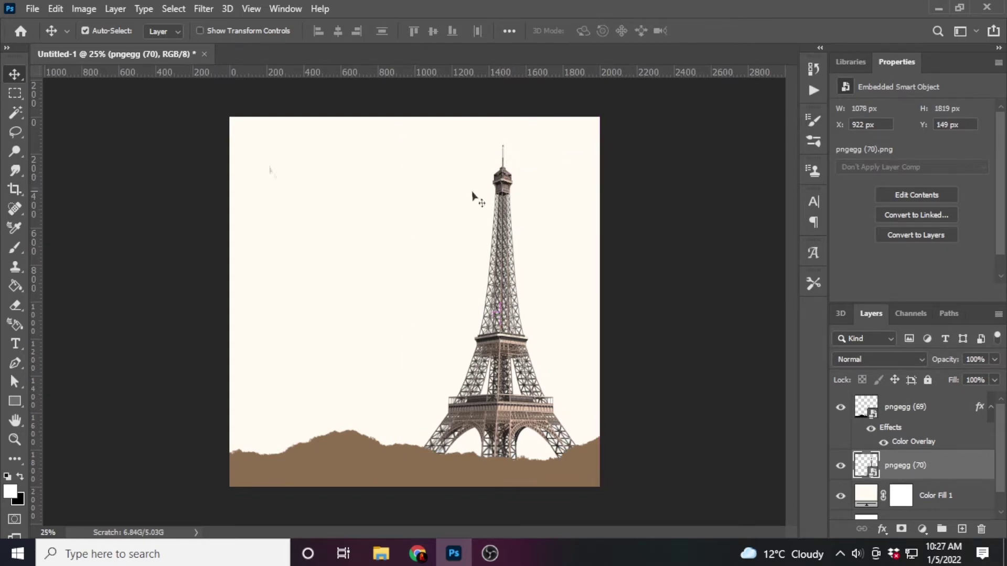
- Place the airplane PNG scaled to about 7% near the tower's top
{"action": "left_click", "coordinate": [27, 9]}
{"action": "left_click", "coordinate": [140, 307]}
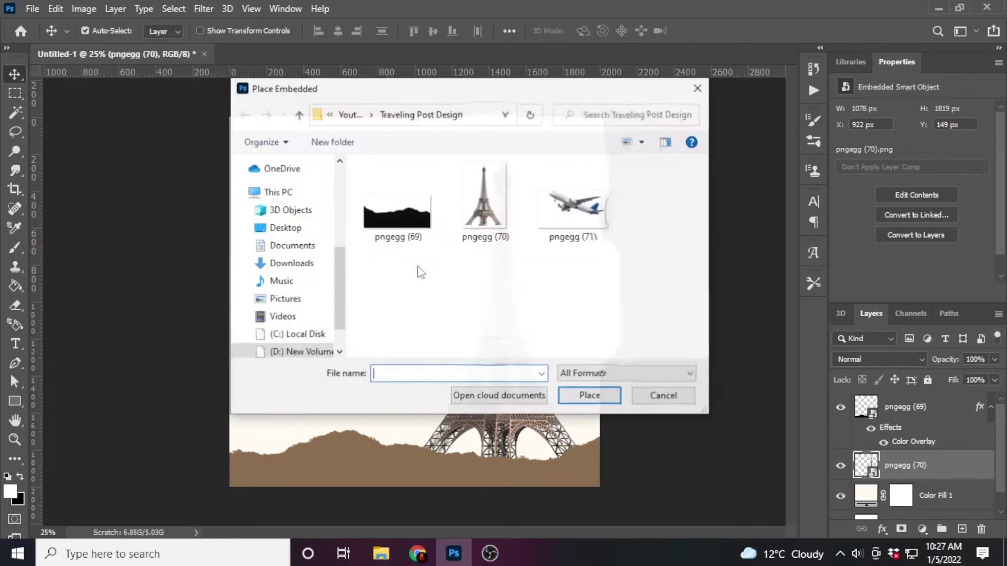
{"action": "double_click", "coordinate": [573, 210]}
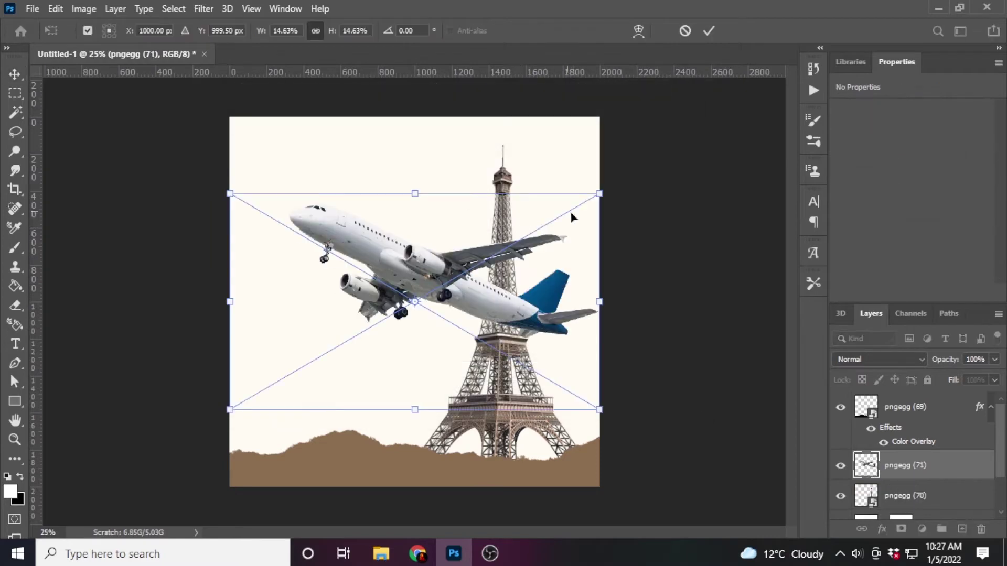
{"action": "left_click_drag", "start_coordinate": [604, 307], "coordinate": [404, 307]}
{"action": "mouse_move", "coordinate": [338, 302]}
{"action": "left_mouse_down"}
{"action": "mouse_move", "coordinate": [456, 212]}
{"action": "mouse_move", "coordinate": [443, 214]}
{"action": "left_mouse_up"}
{"action": "left_click", "coordinate": [709, 30]}
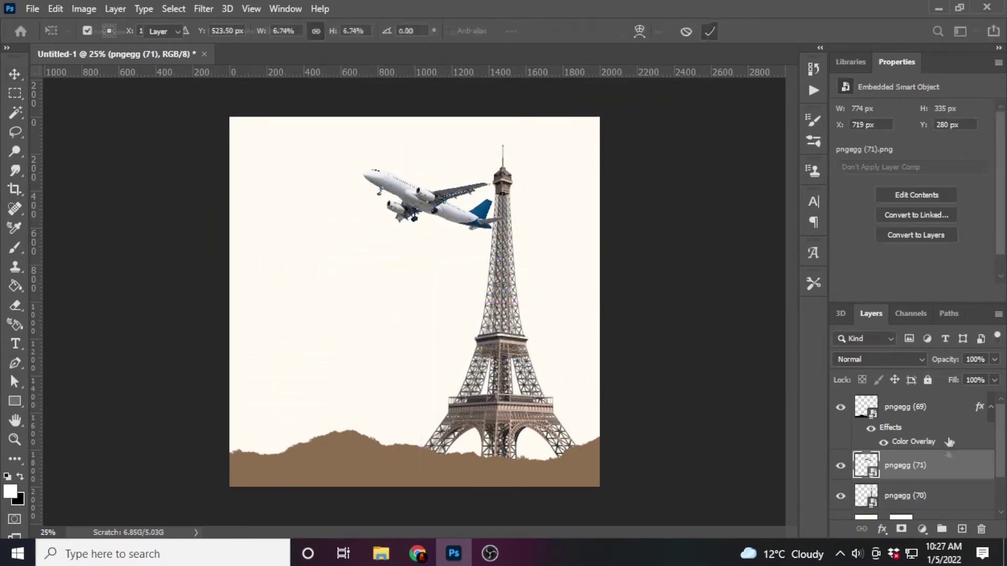
- Reorder the pngegg (70) layer in the stack and nudge the airplane up and left
{"action": "left_click", "coordinate": [991, 407]}
{"action": "left_click_drag", "start_coordinate": [936, 464], "coordinate": [935, 482]}
{"action": "left_click_drag", "start_coordinate": [418, 204], "coordinate": [397, 194]}
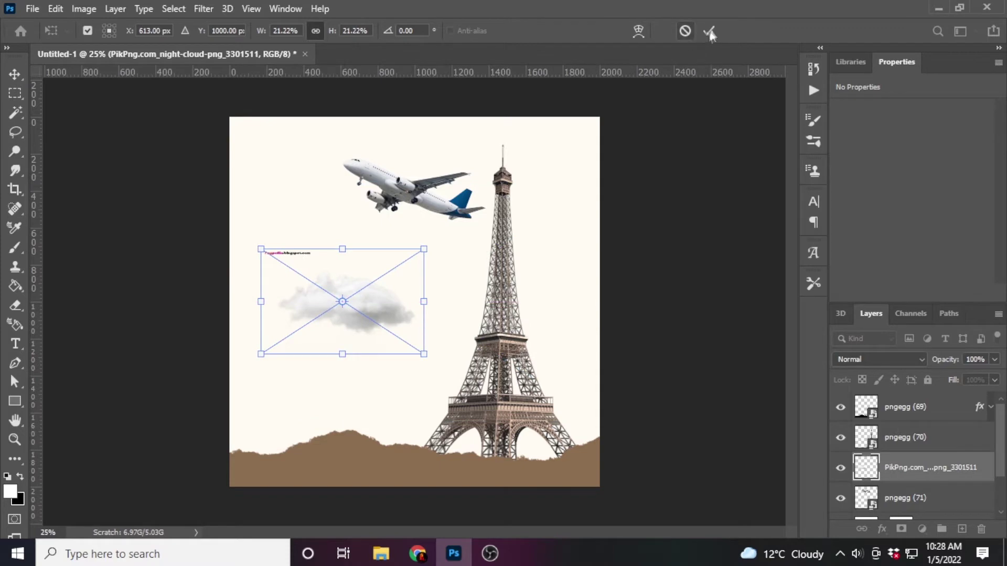
- Commit the cloud, move its layer to the top of the stack, and rasterize it
{"action": "left_click", "coordinate": [709, 33]}
{"action": "mouse_move", "coordinate": [922, 468]}
{"action": "left_mouse_down"}
{"action": "mouse_move", "coordinate": [926, 385]}
{"action": "mouse_move", "coordinate": [926, 395]}
{"action": "left_mouse_up"}
{"action": "scroll", "coordinate": [348, 303], "scroll_direction": "up", "scroll_amount": 1}
{"action": "scroll", "coordinate": [341, 302], "scroll_direction": "up", "scroll_amount": 2}
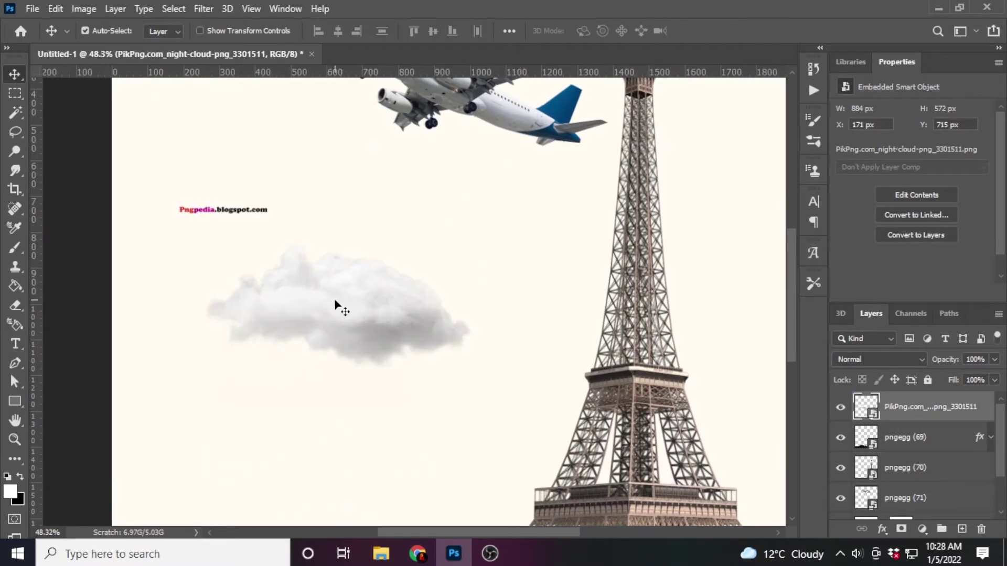
{"action": "right_click", "coordinate": [937, 419]}
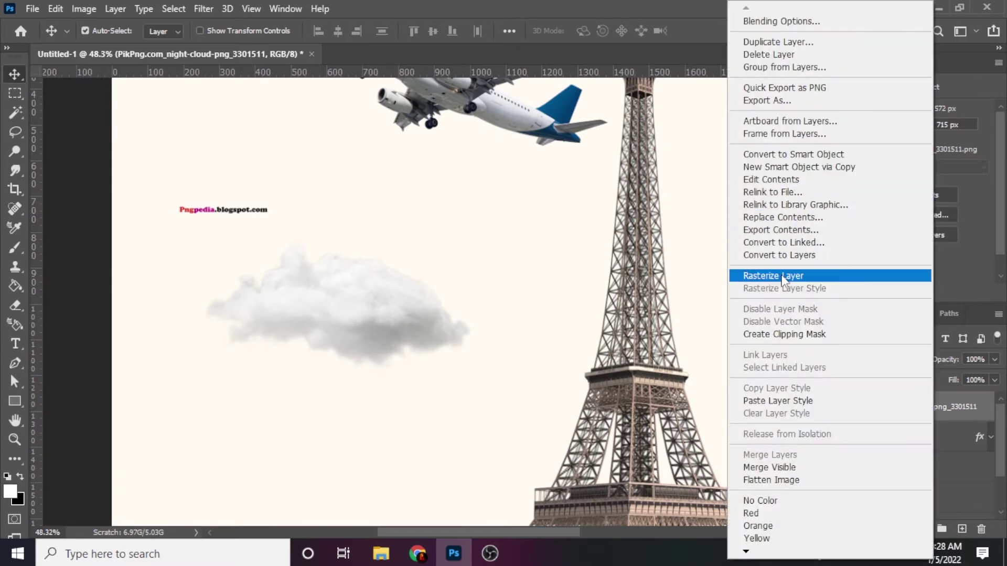
{"action": "left_click", "coordinate": [753, 273]}
- Erase the Pngpedia.blogspot.com watermark from the cloud and begin transforming it
{"action": "key", "text": "r"}
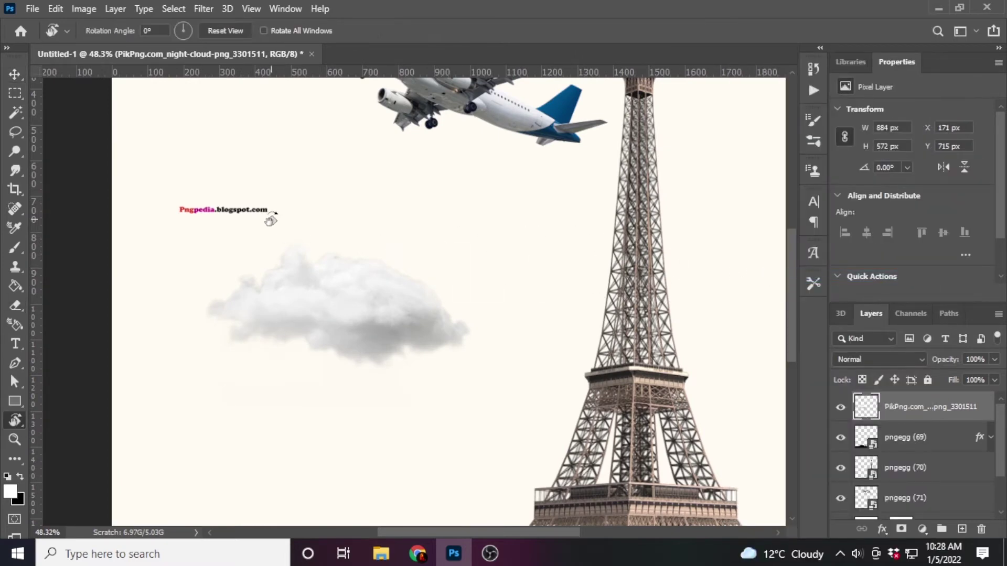
{"action": "key", "text": "e"}
{"action": "left_click_drag", "start_coordinate": [259, 203], "coordinate": [147, 192]}
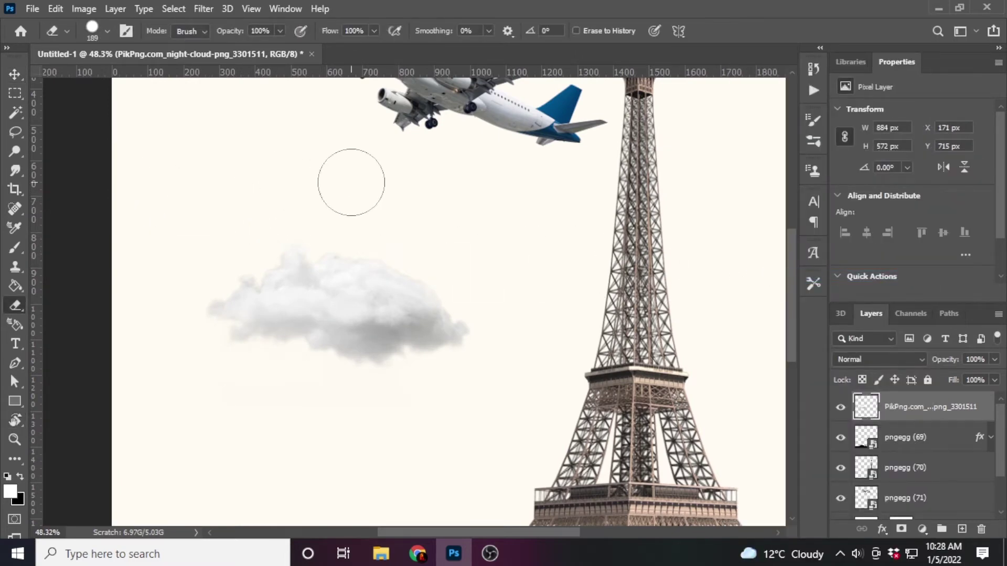
{"action": "key", "text": "ctrl+t"}
{"action": "key", "text": "ctrl+0"}
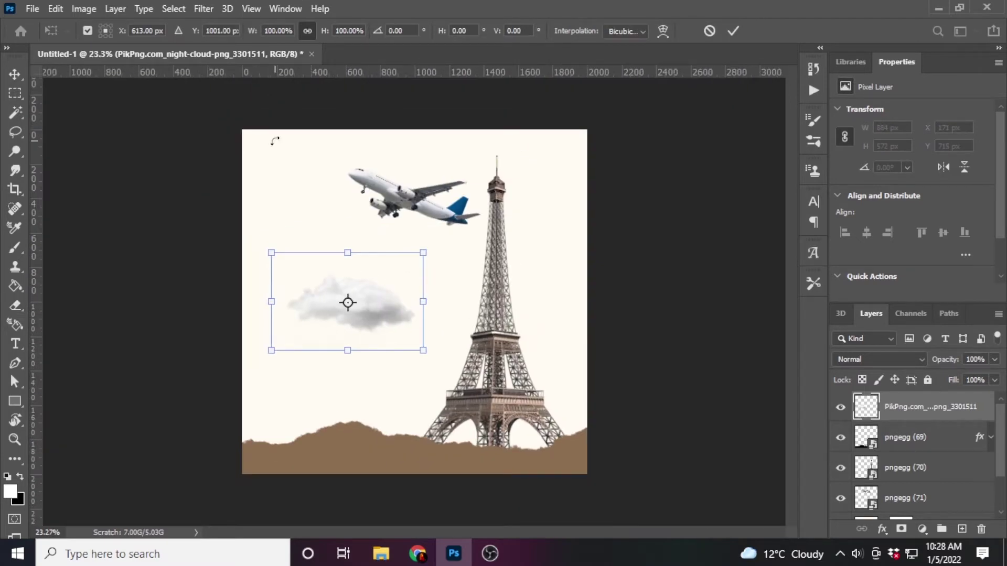
- Move the cloud to the top-left corner at 115% size with Screen blend mode
{"action": "left_click_drag", "start_coordinate": [371, 306], "coordinate": [315, 152]}
{"action": "left_click_drag", "start_coordinate": [337, 197], "coordinate": [367, 210]}
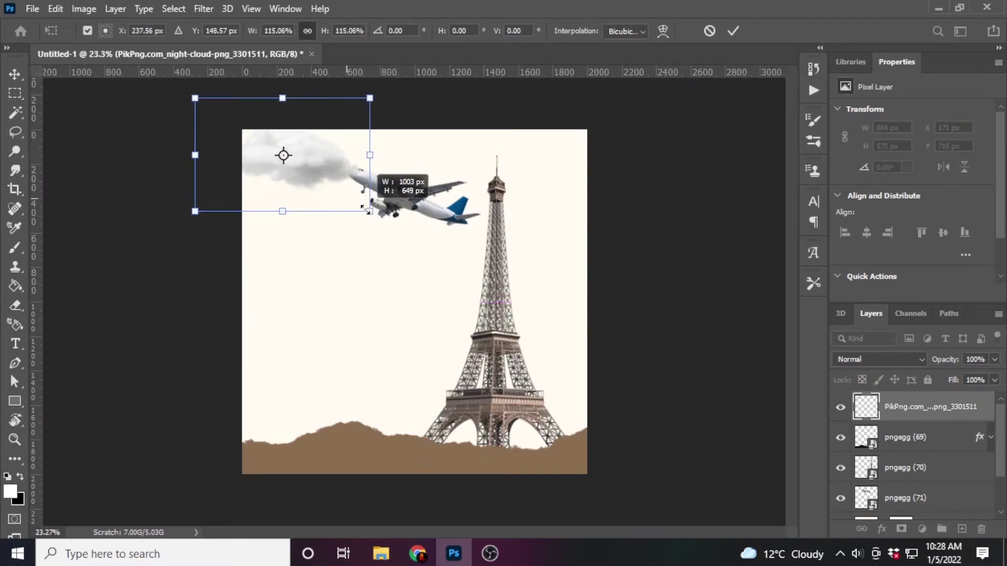
{"action": "left_click", "coordinate": [733, 31]}
{"action": "left_click", "coordinate": [880, 359]}
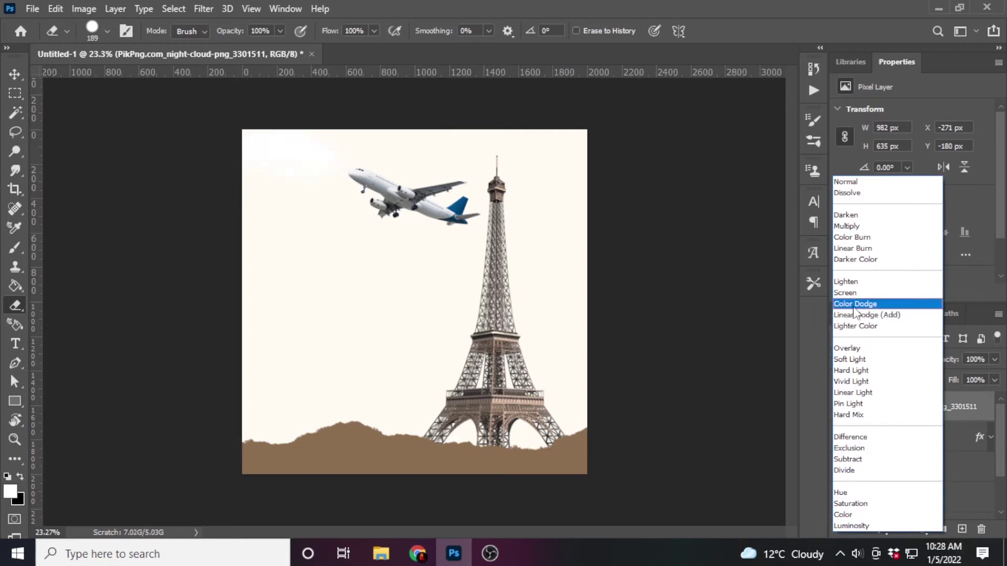
{"action": "left_click", "coordinate": [858, 294]}
{"action": "left_click", "coordinate": [15, 74]}
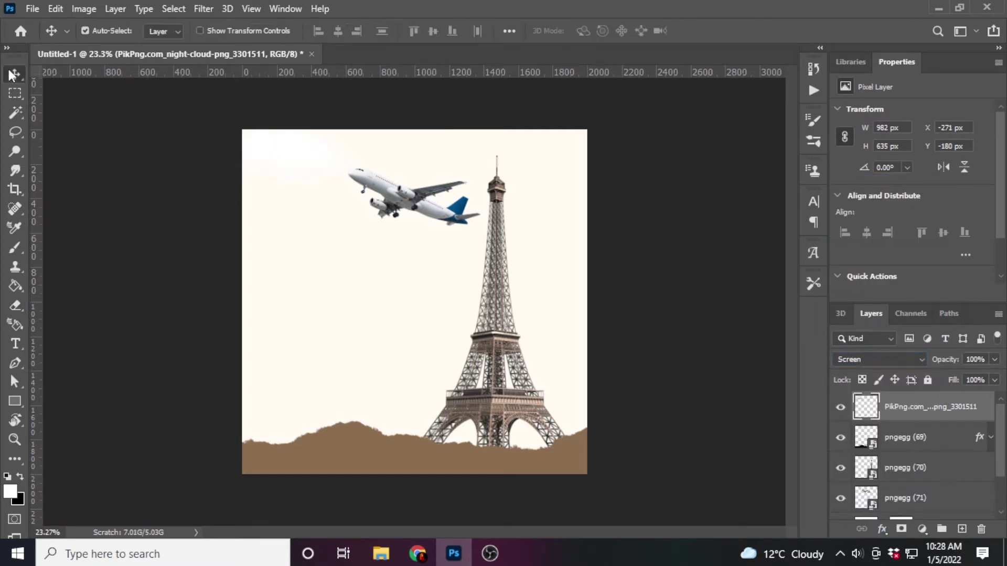
{"action": "left_click_drag", "start_coordinate": [304, 163], "coordinate": [292, 166]}
- Compare Darker Color and lighter blend modes, keep Screen, and re-pick the Color Fill 1 colour as fff4e1
{"action": "left_click", "coordinate": [847, 359]}
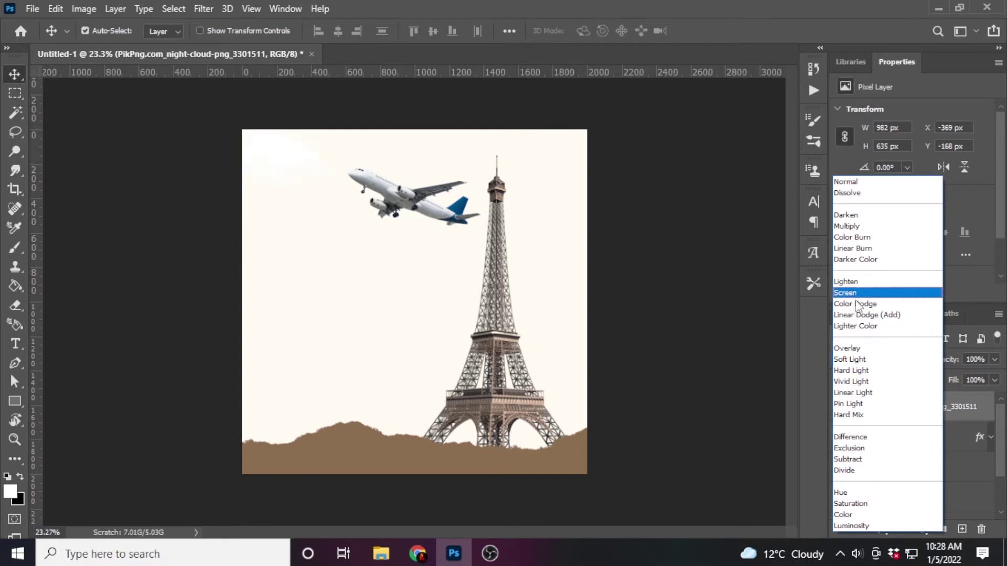
{"action": "left_click", "coordinate": [855, 259]}
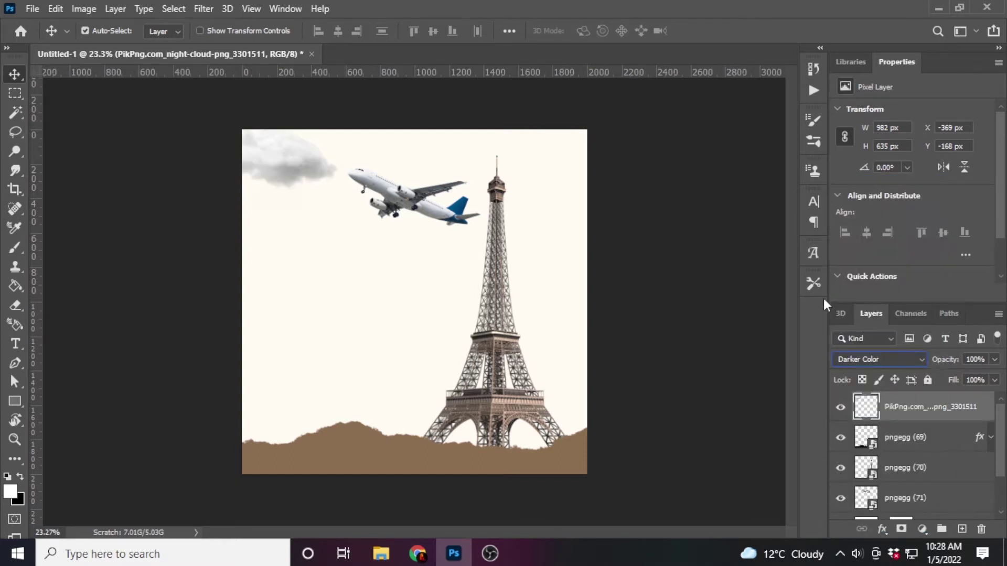
{"action": "left_click", "coordinate": [867, 367]}
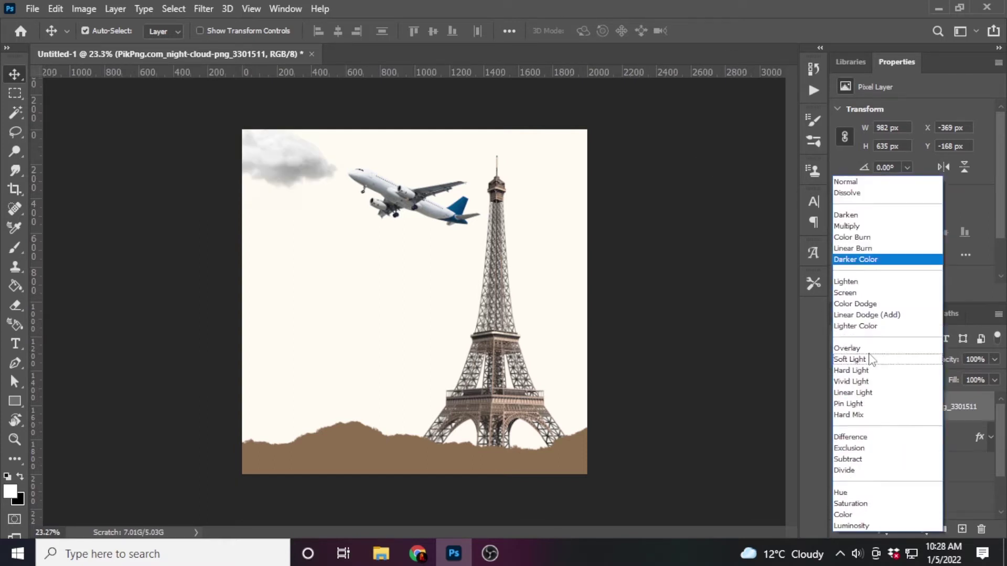
{"action": "left_click", "coordinate": [859, 283]}
{"action": "key", "text": "Down"}
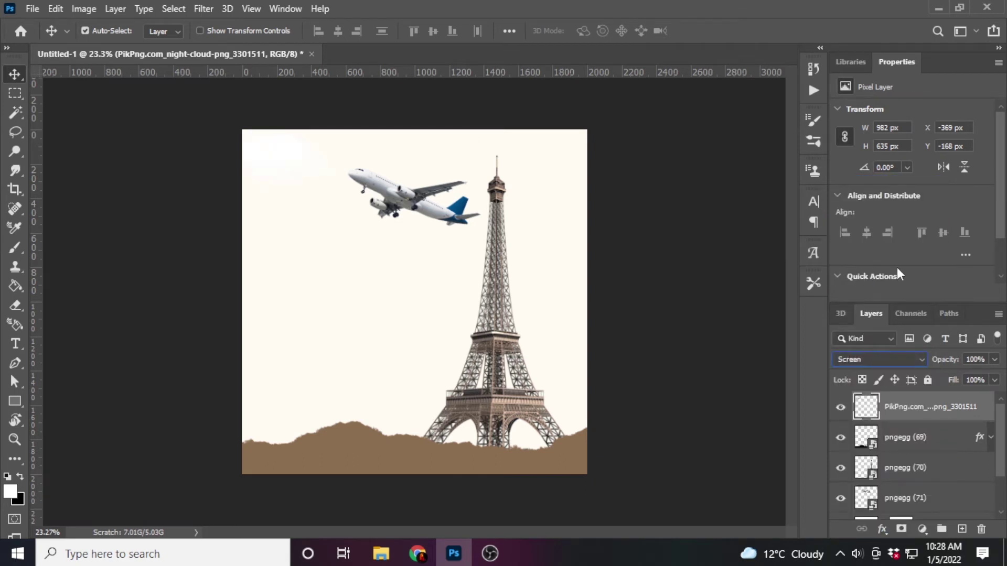
{"action": "key", "text": "Down"}
{"action": "key", "text": "Up"}
{"action": "scroll", "coordinate": [880, 486], "scroll_direction": "down", "scroll_amount": 2}
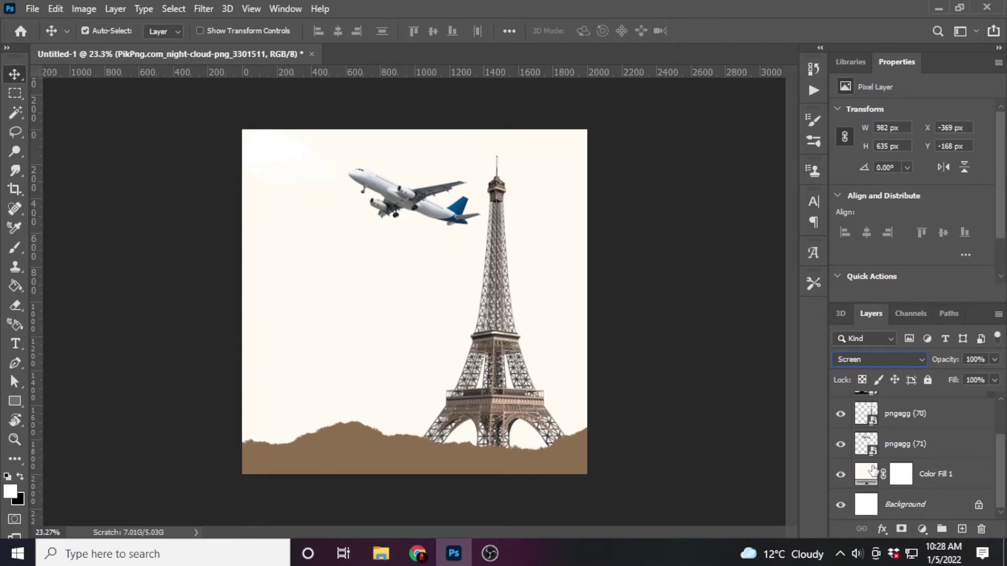
{"action": "double_click", "coordinate": [873, 471]}
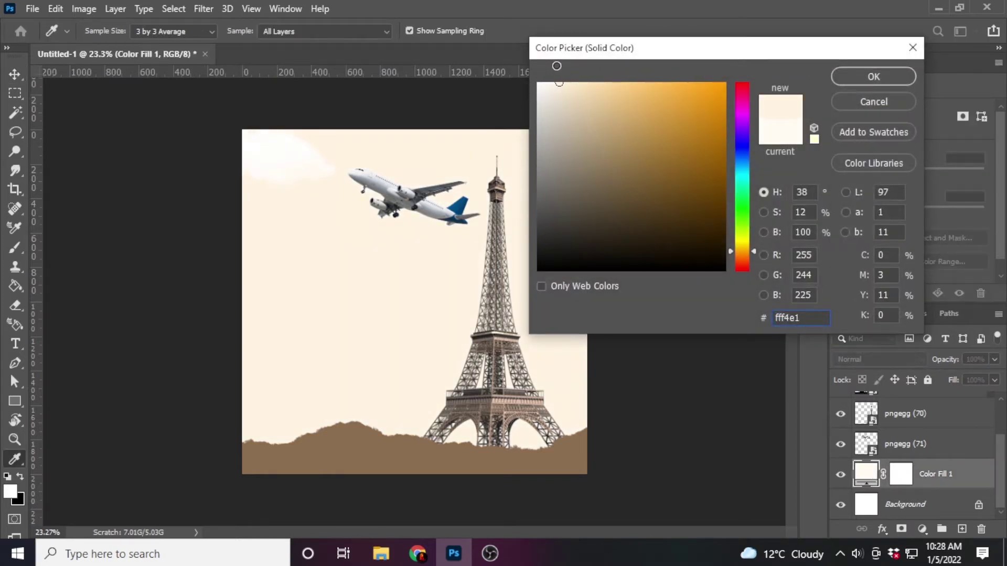
- Apply the fff4e1 cream fill and add a smaller, horizontally mirrored cloud copy at the top-right
{"action": "left_click", "coordinate": [890, 77]}
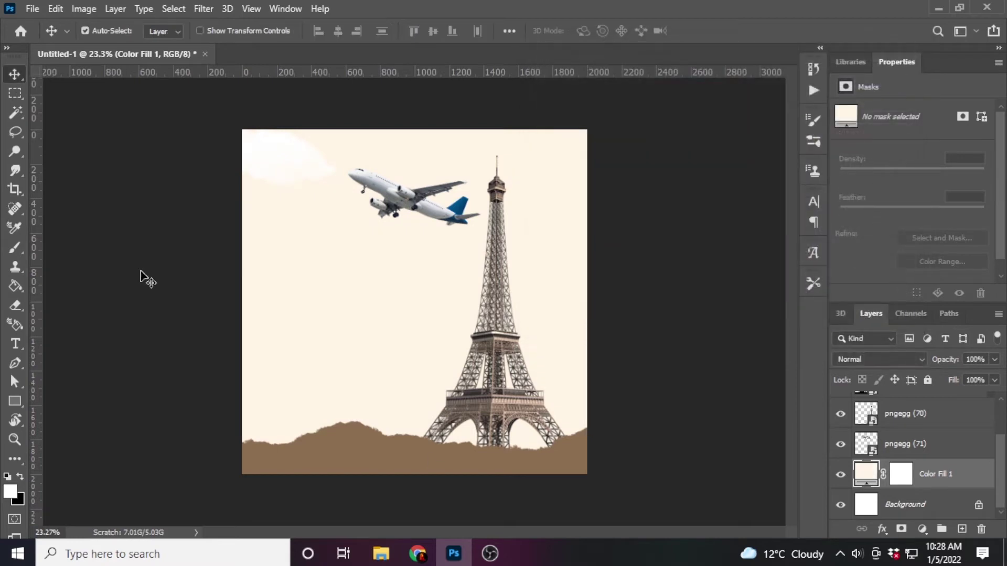
{"action": "left_click_drag", "start_coordinate": [273, 152], "coordinate": [571, 168]}
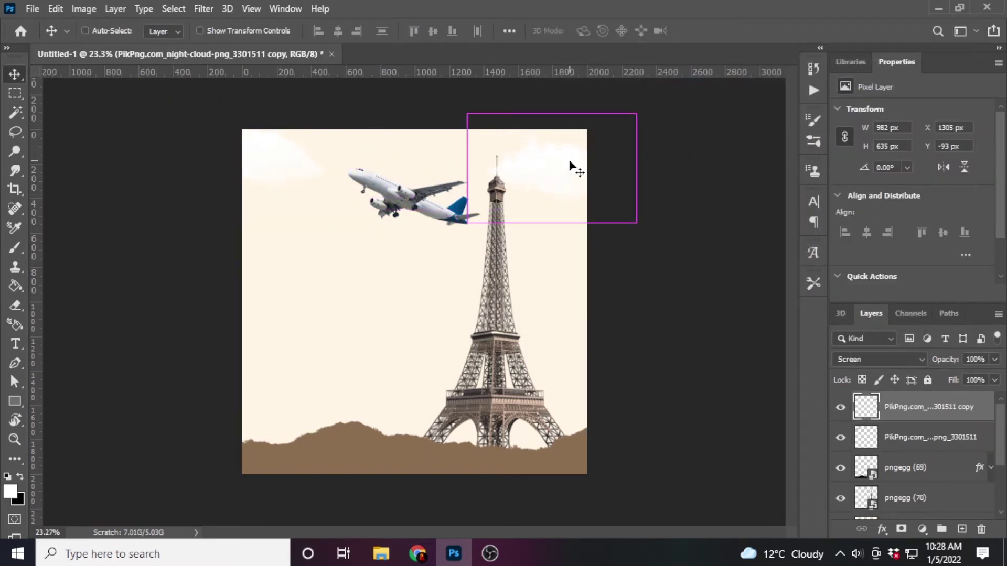
{"action": "key", "text": "ctrl+t"}
{"action": "right_click", "coordinate": [571, 163]}
{"action": "left_click", "coordinate": [613, 409]}
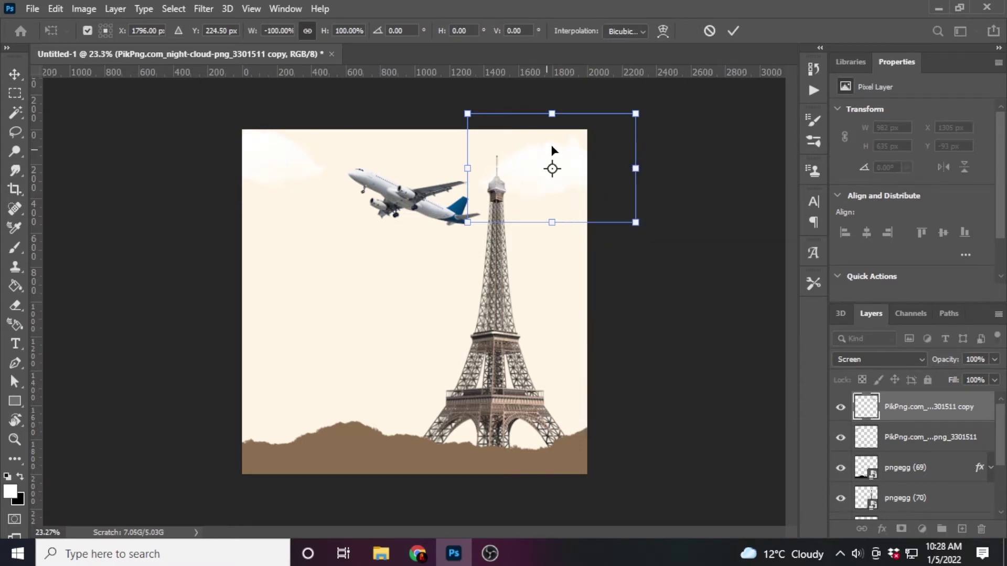
{"action": "mouse_move", "coordinate": [636, 172]}
{"action": "left_mouse_down"}
{"action": "mouse_move", "coordinate": [572, 166]}
{"action": "mouse_move", "coordinate": [592, 176]}
{"action": "mouse_move", "coordinate": [546, 236]}
{"action": "mouse_move", "coordinate": [587, 226]}
{"action": "mouse_move", "coordinate": [582, 137]}
{"action": "mouse_move", "coordinate": [577, 144]}
{"action": "left_mouse_up"}
{"action": "left_click", "coordinate": [731, 32]}
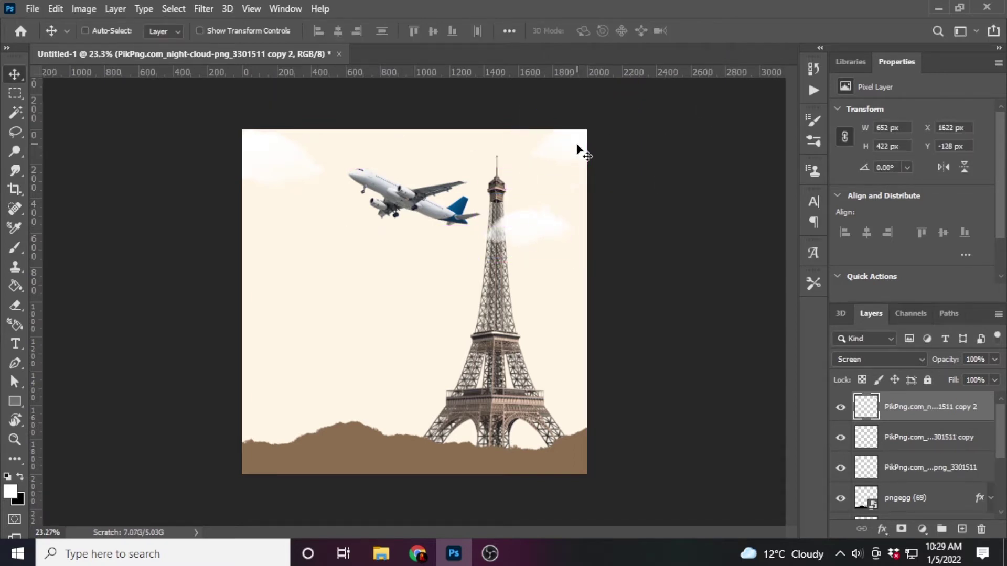
- Move a second cloud copy up across the tower and enlarge it
{"action": "key", "text": "ctrl+t"}
{"action": "mouse_move", "coordinate": [559, 262]}
{"action": "left_mouse_down"}
{"action": "mouse_move", "coordinate": [513, 144]}
{"action": "mouse_move", "coordinate": [543, 158]}
{"action": "mouse_move", "coordinate": [476, 140]}
{"action": "left_mouse_up"}
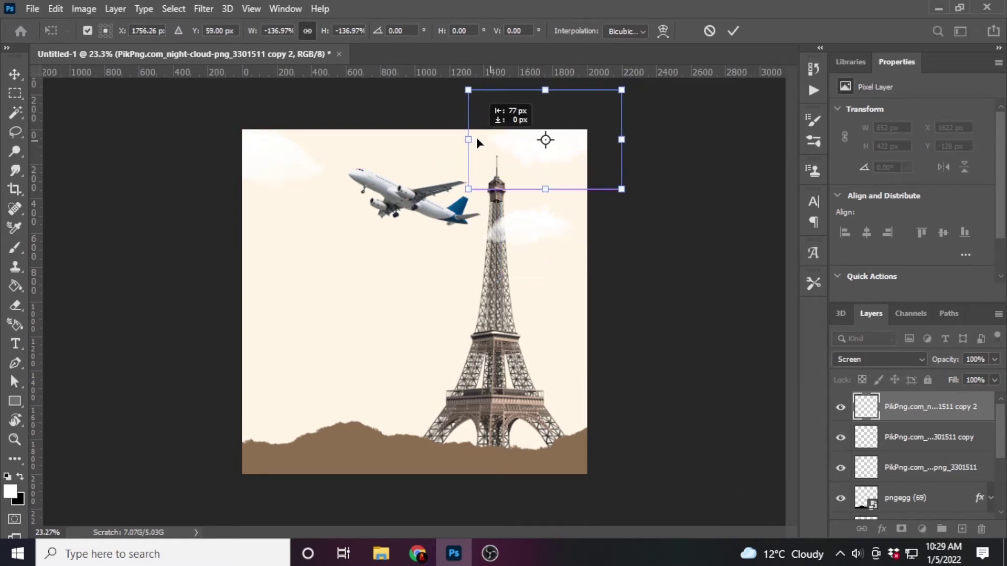
{"action": "left_click_drag", "start_coordinate": [622, 189], "coordinate": [633, 198]}
{"action": "left_click", "coordinate": [734, 31]}
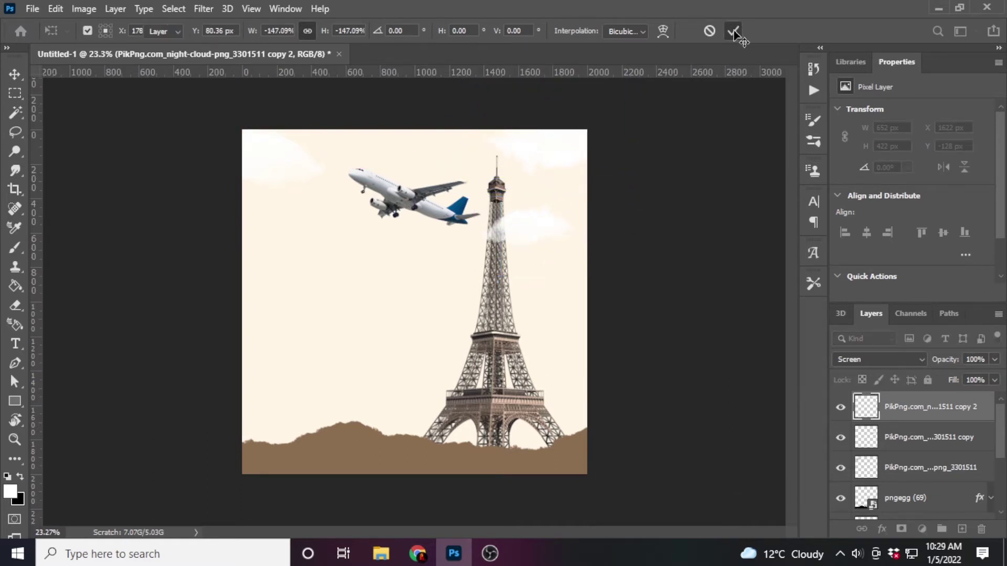
- Fine-tune the positions of the airplane, the Eiffel Tower and two clouds
{"action": "left_click_drag", "start_coordinate": [413, 211], "coordinate": [413, 213]}
{"action": "left_click_drag", "start_coordinate": [507, 416], "coordinate": [510, 407]}
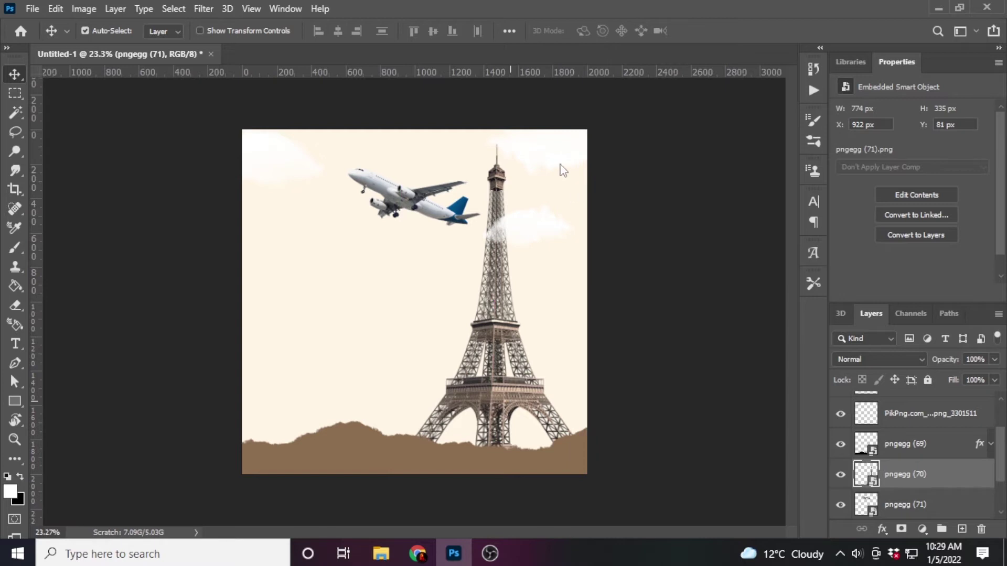
{"action": "left_click_drag", "start_coordinate": [562, 170], "coordinate": [567, 153]}
{"action": "left_click_drag", "start_coordinate": [286, 165], "coordinate": [300, 162]}
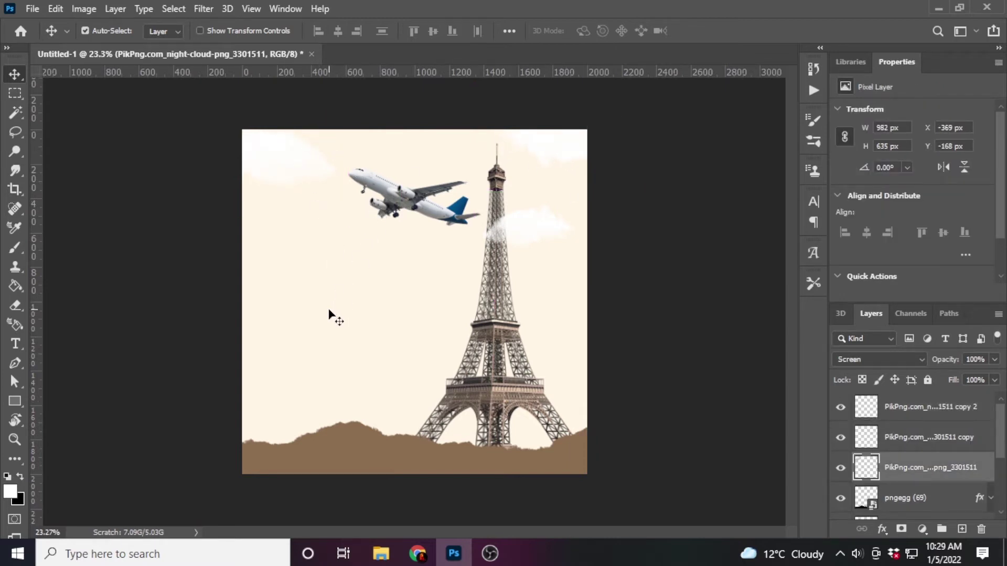
- Add a DAILY text layer above all other layers, left of the tower
{"action": "key", "text": "t"}
{"action": "left_click", "coordinate": [917, 408]}
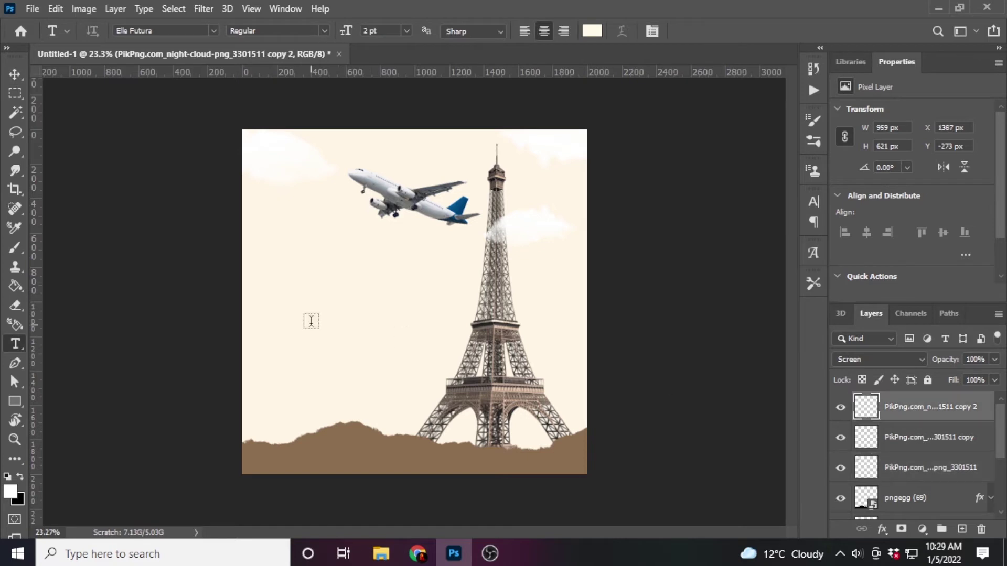
{"action": "left_click", "coordinate": [321, 281]}
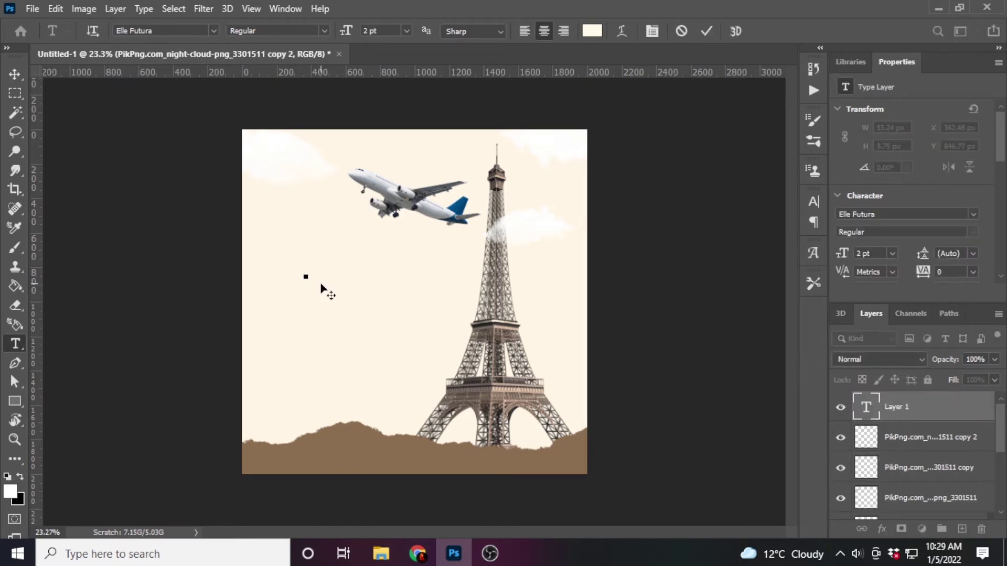
{"action": "type", "text": "Daily"}
{"action": "key", "text": "ctrl+t"}
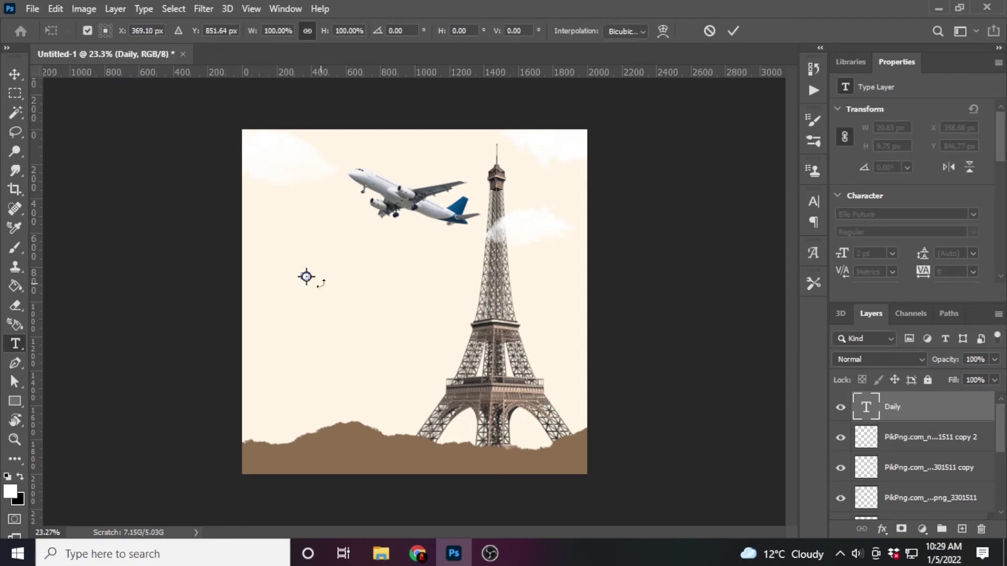
{"action": "left_click_drag", "start_coordinate": [306, 277], "coordinate": [231, 308]}
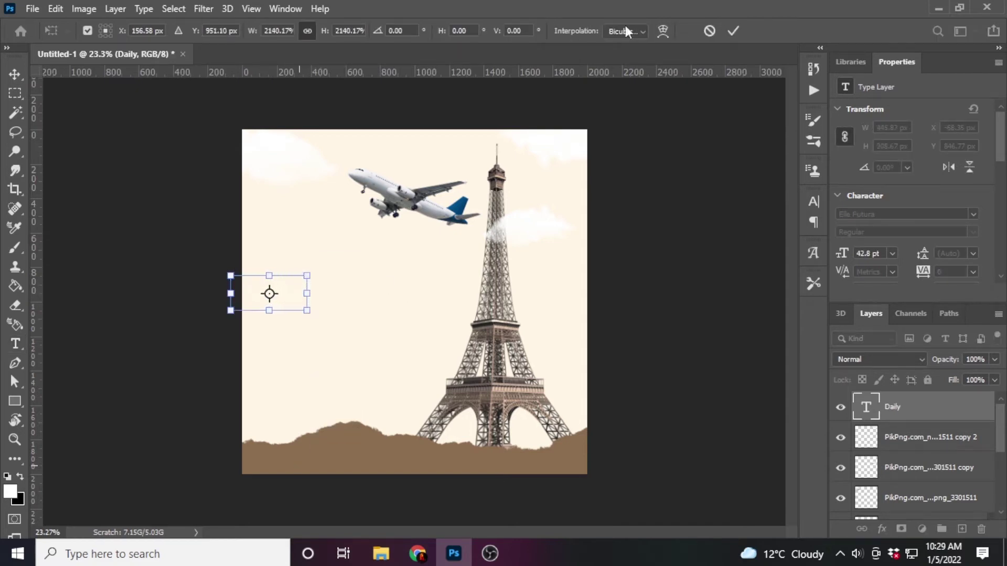
{"action": "key", "text": "Escape"}
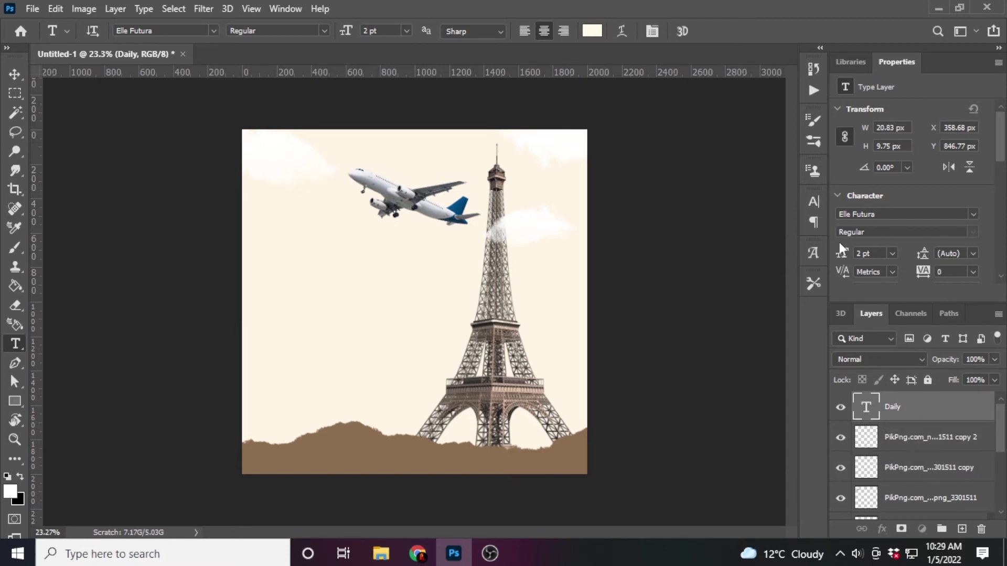
- Make the DAILY text black and enlarge it to headline size
{"action": "scroll", "coordinate": [866, 253], "scroll_direction": "down", "scroll_amount": 2}
{"action": "left_click", "coordinate": [923, 240]}
{"action": "left_click", "coordinate": [543, 283]}
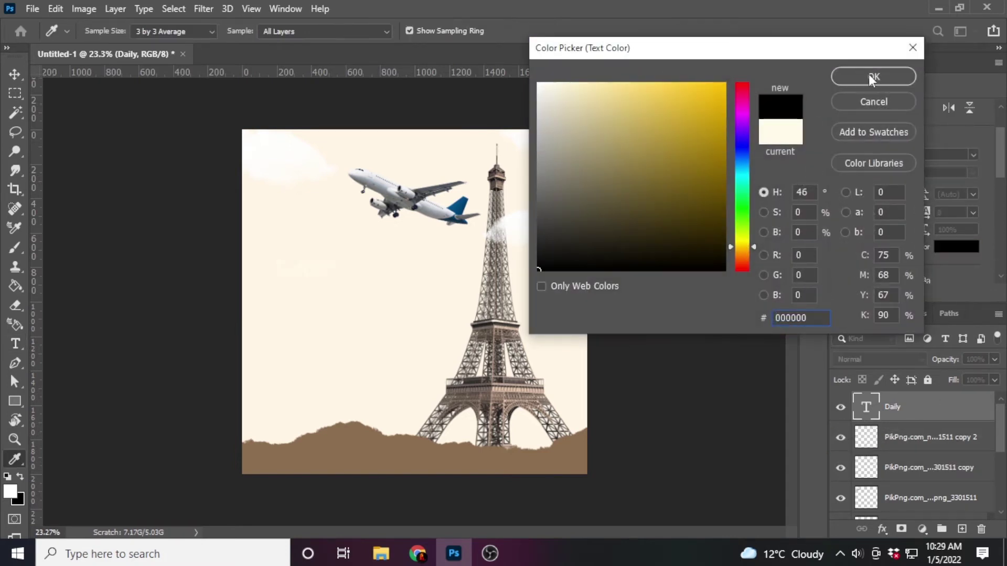
{"action": "left_click", "coordinate": [873, 74]}
{"action": "key", "text": "ctrl+t"}
{"action": "left_click_drag", "start_coordinate": [336, 255], "coordinate": [364, 249]}
{"action": "left_click", "coordinate": [733, 31]}
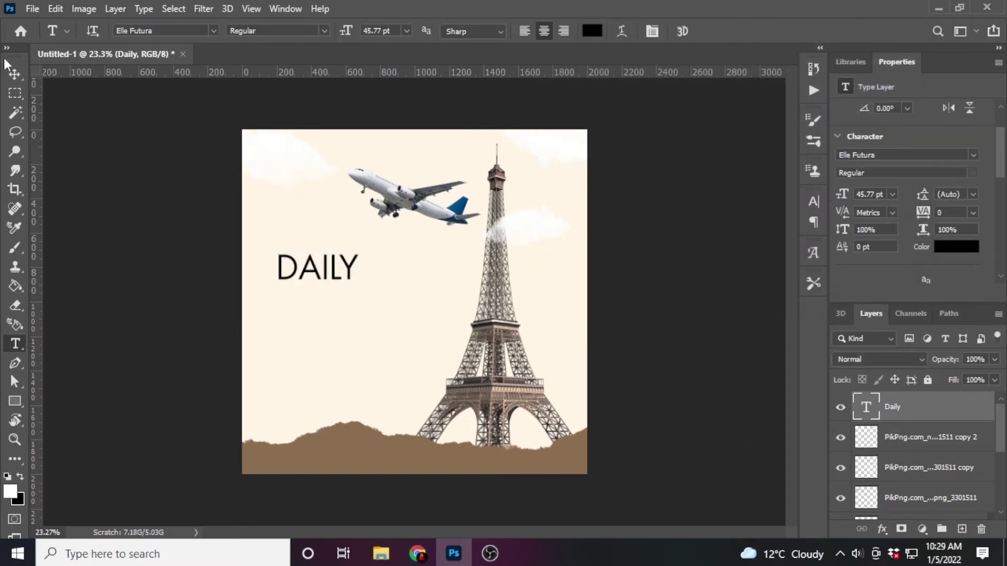
- Duplicate DAILY, retype the copy as 'FLIGHT TO', and place it directly under DAILY
{"action": "key", "text": "v"}
{"action": "mouse_move", "coordinate": [307, 276]}
{"action": "left_mouse_down"}
{"action": "mouse_move", "coordinate": [307, 258]}
{"action": "mouse_move", "coordinate": [314, 312]}
{"action": "left_mouse_up"}
{"action": "double_click", "coordinate": [315, 311]}
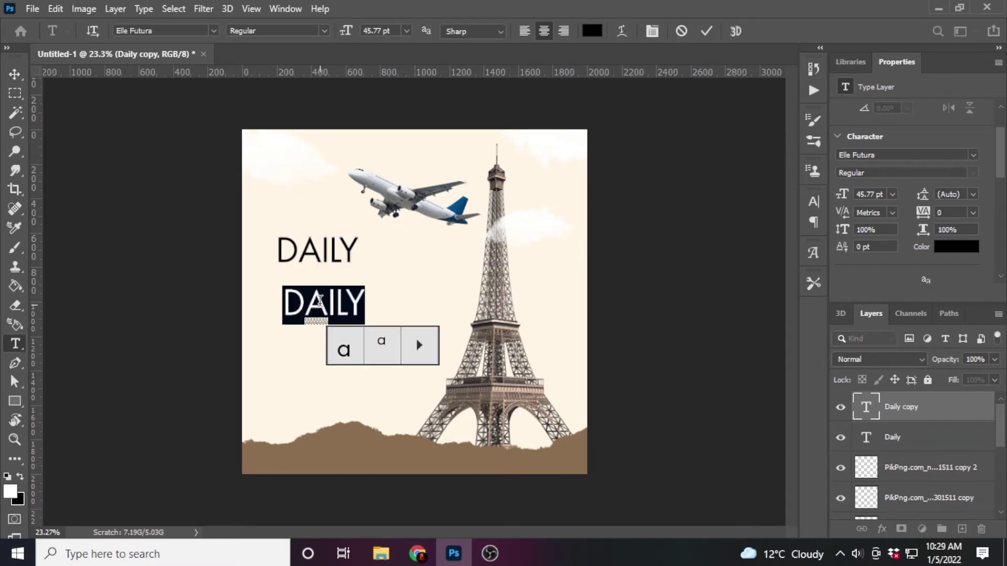
{"action": "type", "text": "FLI"}
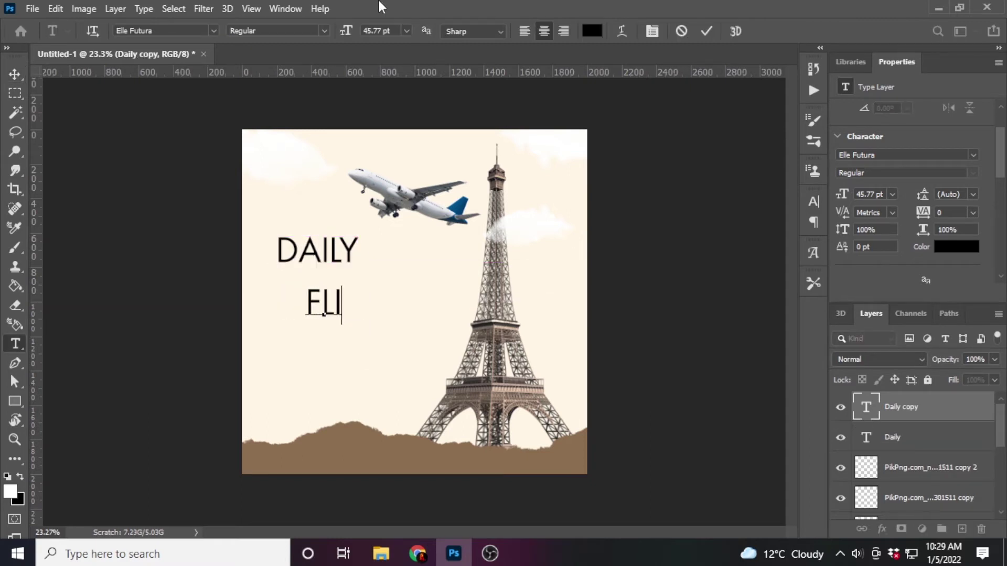
{"action": "type", "text": "GHT TO"}
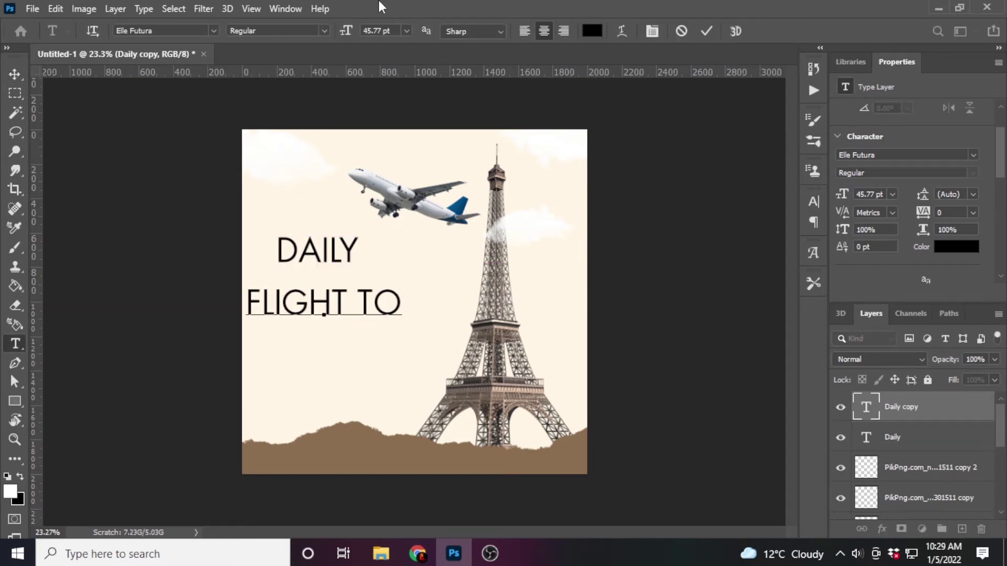
{"action": "key", "text": "ctrl+Return"}
{"action": "key", "text": "v"}
{"action": "left_click_drag", "start_coordinate": [307, 289], "coordinate": [336, 273]}
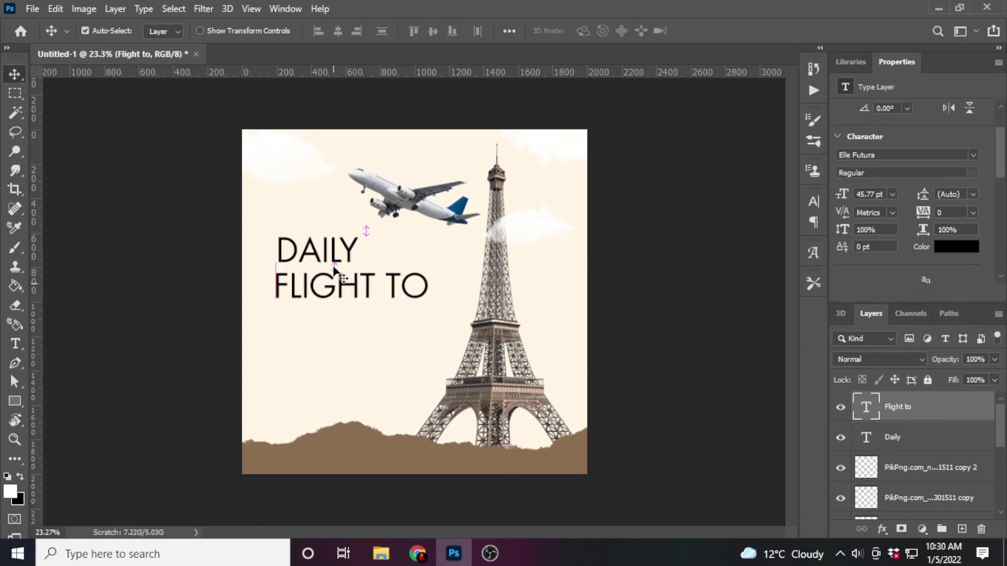
- Set DAILY to Futura Bold and align FLIGHT TO's left edge with it
{"action": "left_click", "coordinate": [897, 437]}
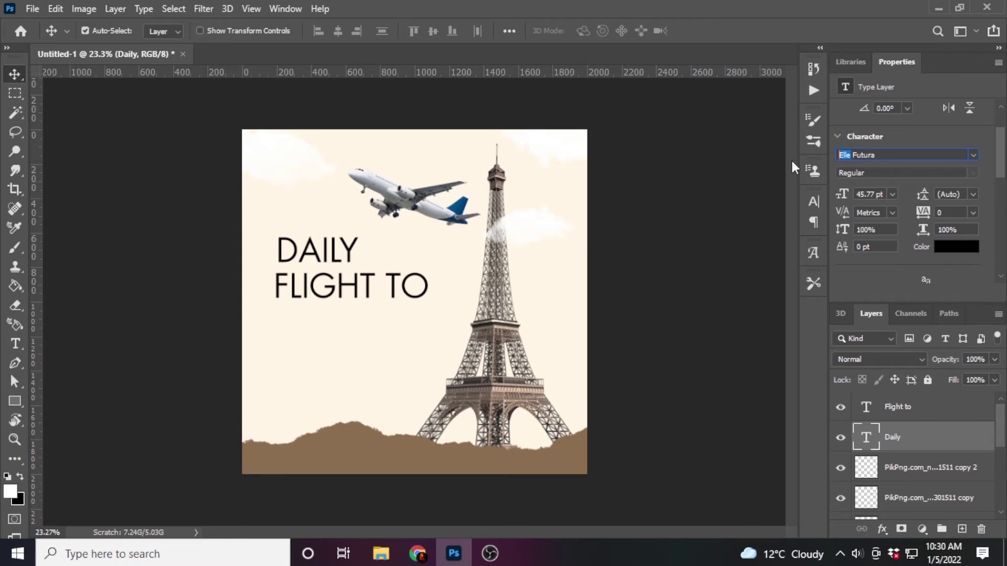
{"action": "left_click", "coordinate": [972, 155]}
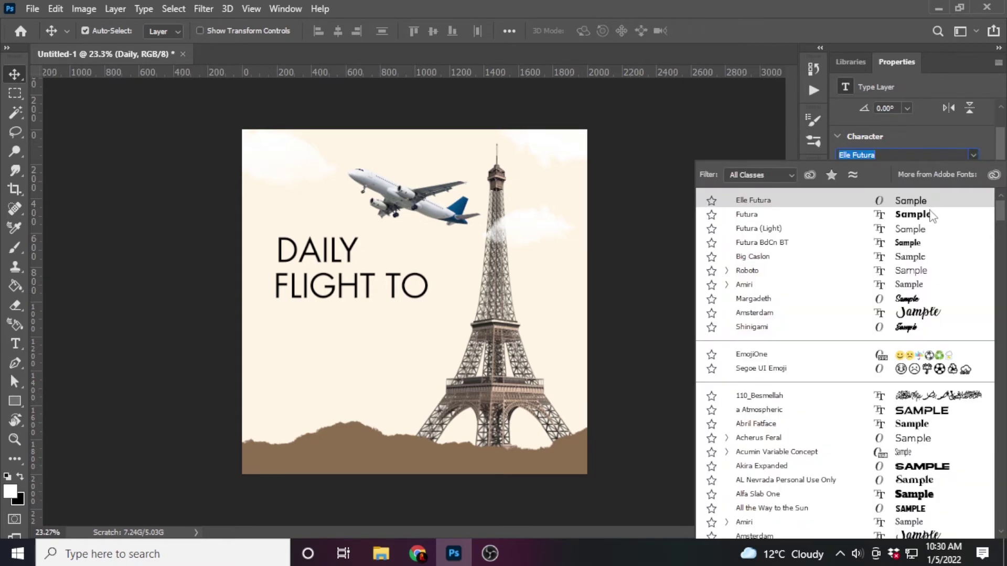
{"action": "key", "text": "Down"}
{"action": "key", "text": "Return"}
{"action": "left_click_drag", "start_coordinate": [354, 289], "coordinate": [347, 292]}
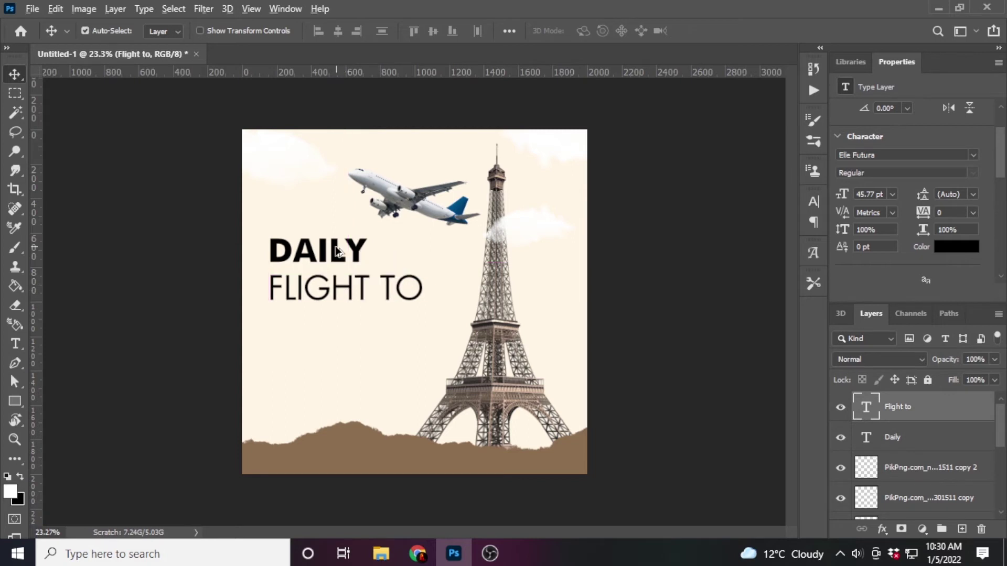
- Duplicate DAILY as an enlarged 'PARIS' line under FLIGHT TO, then select all three headline layers
{"action": "left_click_drag", "start_coordinate": [338, 251], "coordinate": [334, 315]}
{"action": "double_click", "coordinate": [334, 314]}
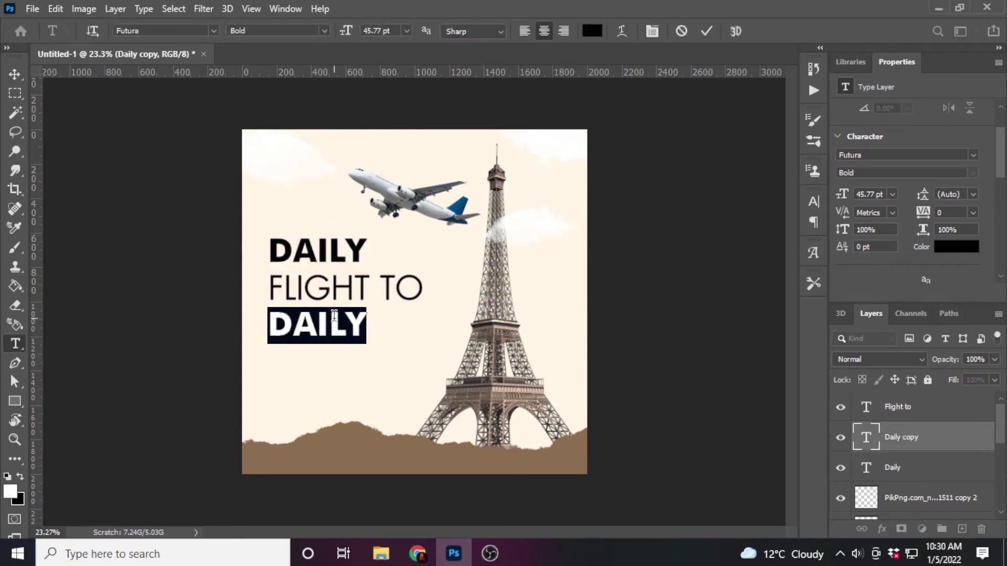
{"action": "type", "text": "PARIS"}
{"action": "key", "text": "ctrl+Return"}
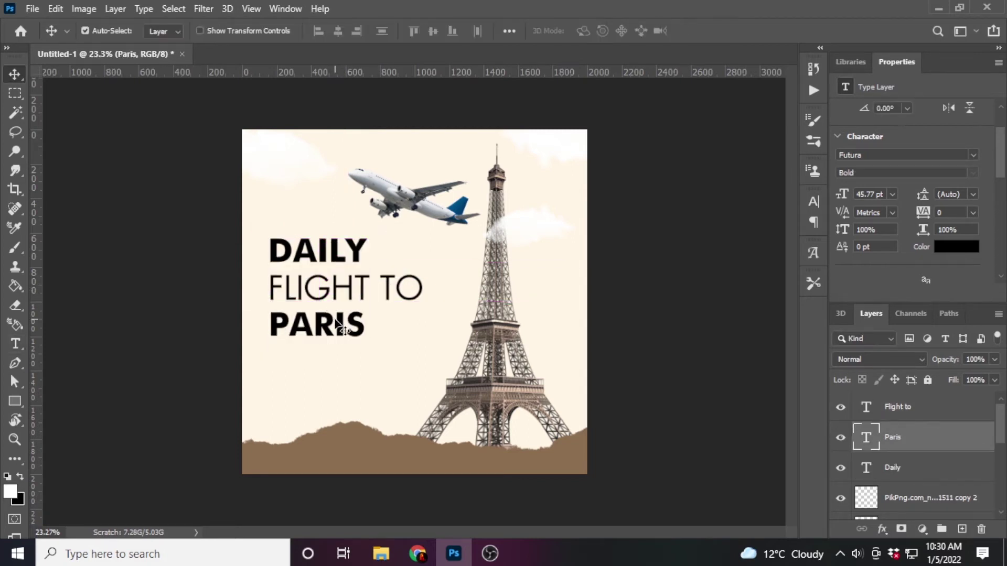
{"action": "key", "text": "ctrl+t"}
{"action": "left_click_drag", "start_coordinate": [368, 326], "coordinate": [420, 326]}
{"action": "left_click", "coordinate": [733, 31]}
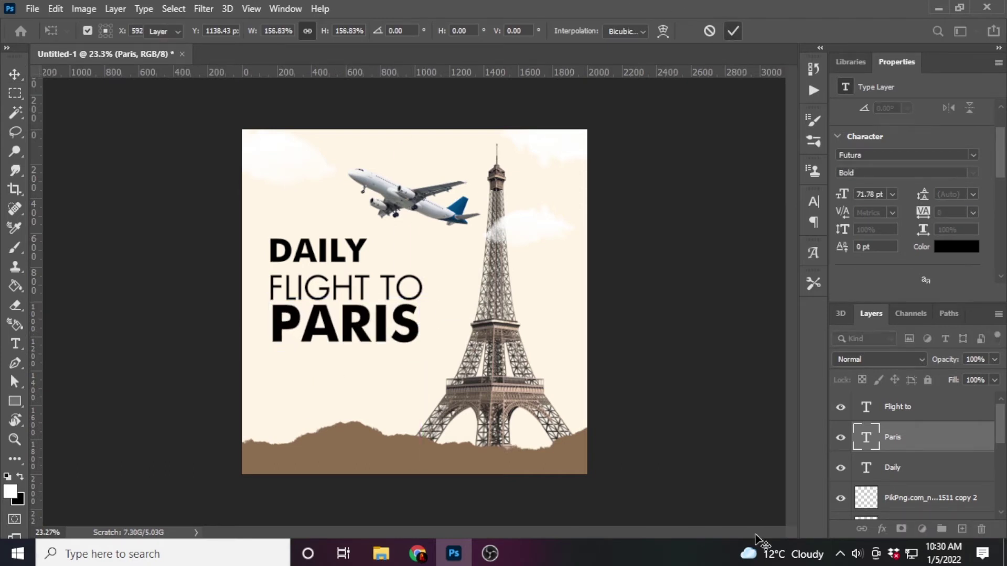
{"action": "left_click_drag", "start_coordinate": [325, 335], "coordinate": [323, 333]}
{"action": "left_click", "coordinate": [898, 407]}
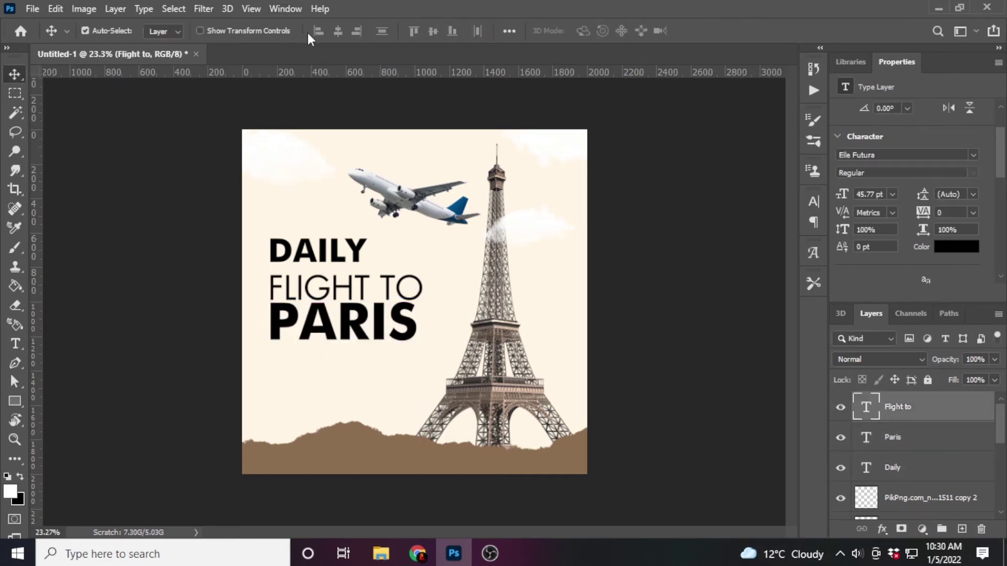
{"action": "left_click", "coordinate": [875, 475], "text": "shift"}
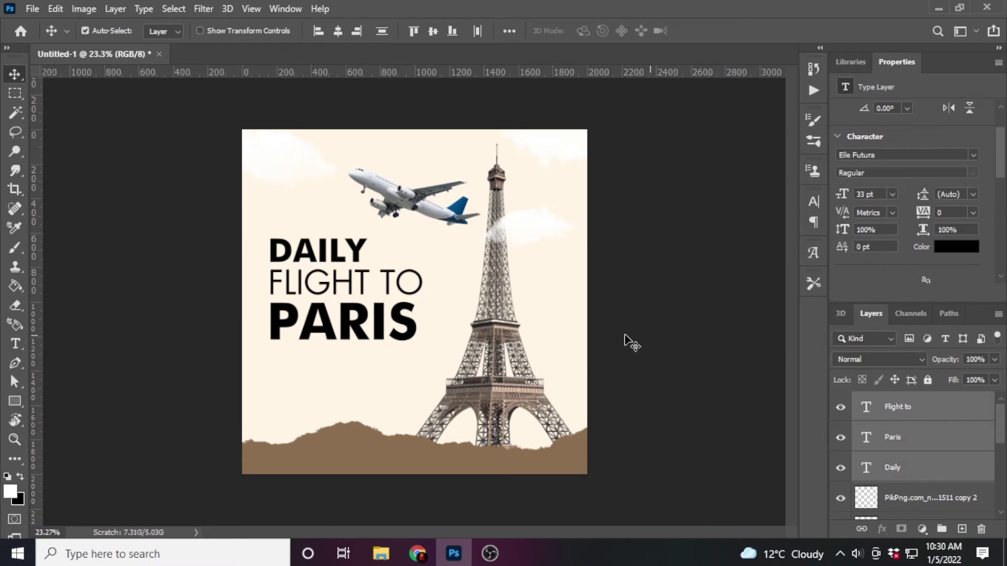
- Scale the DAILY headline word down slightly
{"action": "scroll", "coordinate": [360, 241], "scroll_direction": "up", "scroll_amount": 2}
{"action": "left_click", "coordinate": [326, 224]}
{"action": "key", "text": "ctrl+t"}
{"action": "left_click_drag", "start_coordinate": [377, 219], "coordinate": [336, 219]}
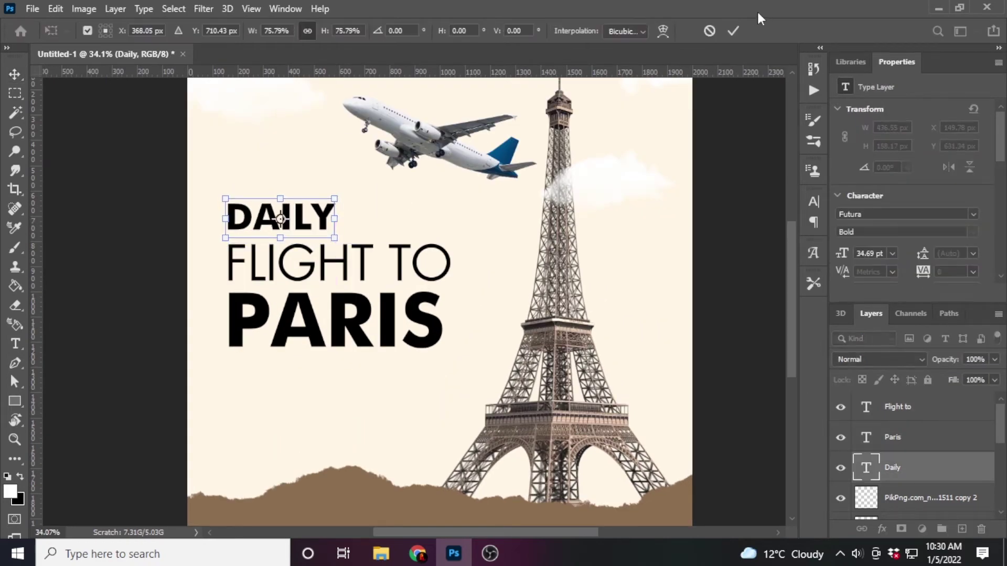
{"action": "key", "text": "Return"}
- Set PARIS tracking to 100, scale it to 93%, and tuck it under FLIGHT TO
{"action": "left_click_drag", "start_coordinate": [400, 294], "coordinate": [434, 340]}
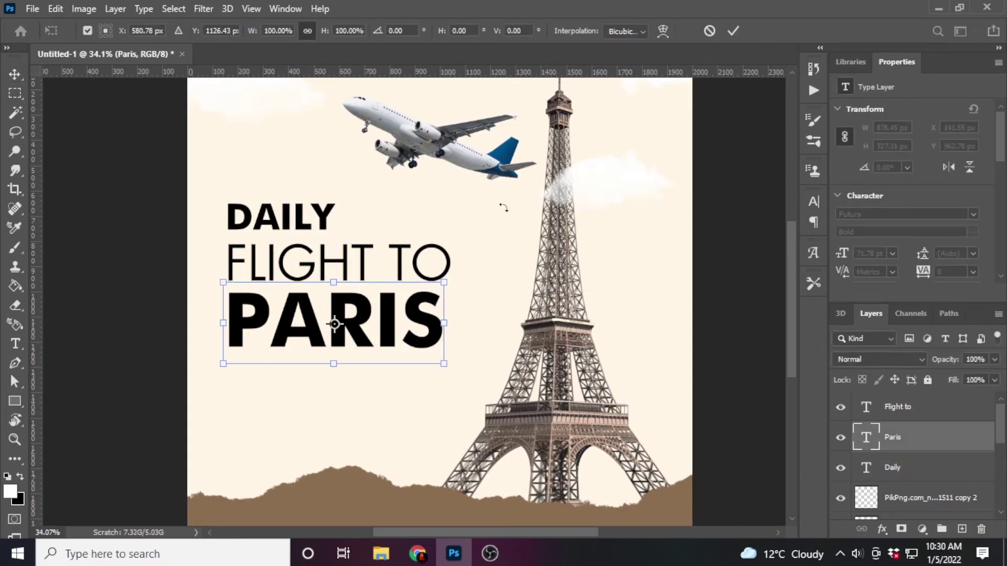
{"action": "left_click_drag", "start_coordinate": [916, 272], "coordinate": [923, 272]}
{"action": "key", "text": "ctrl+t"}
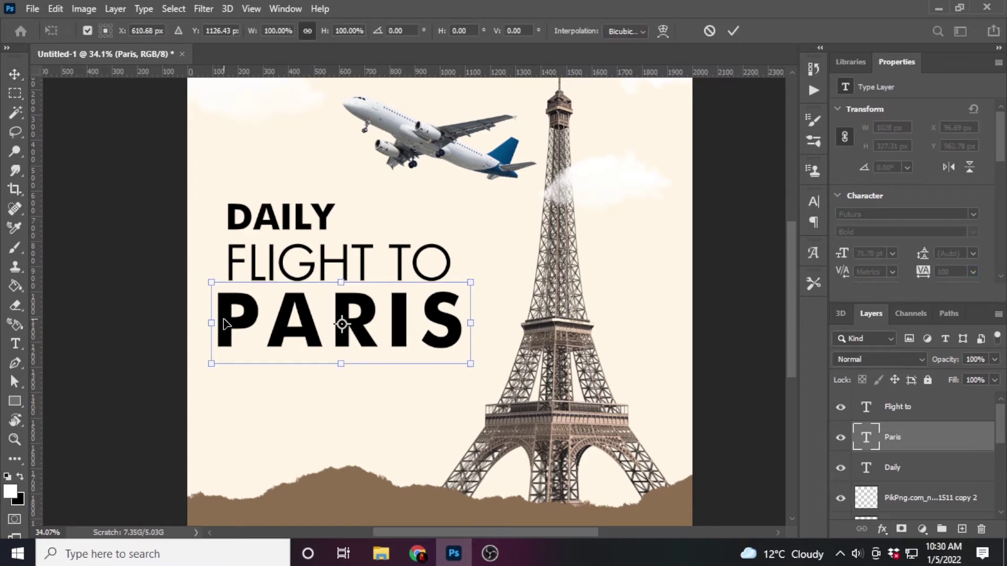
{"action": "left_click_drag", "start_coordinate": [218, 288], "coordinate": [224, 285]}
{"action": "key", "text": "Return"}
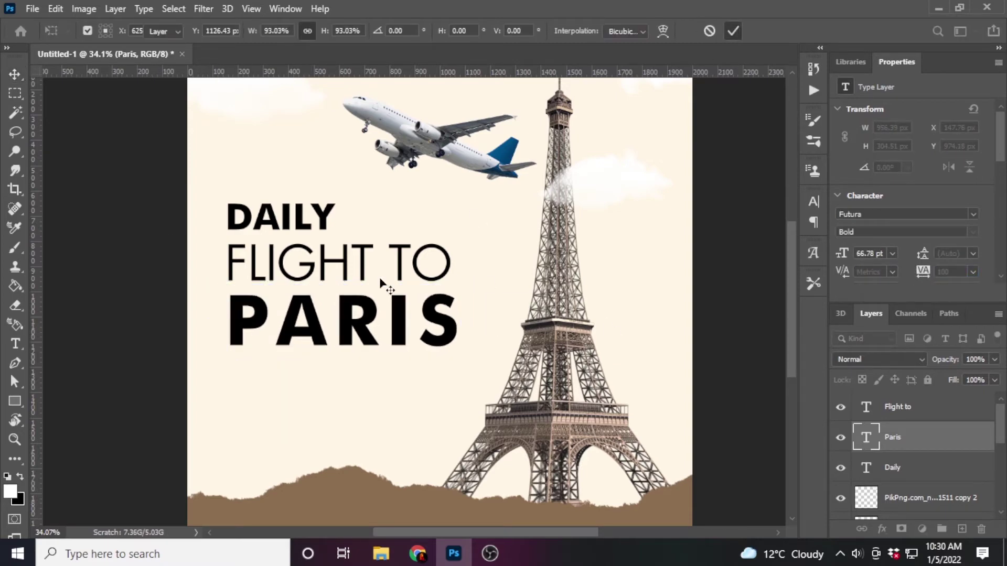
{"action": "left_click_drag", "start_coordinate": [311, 312], "coordinate": [307, 300]}
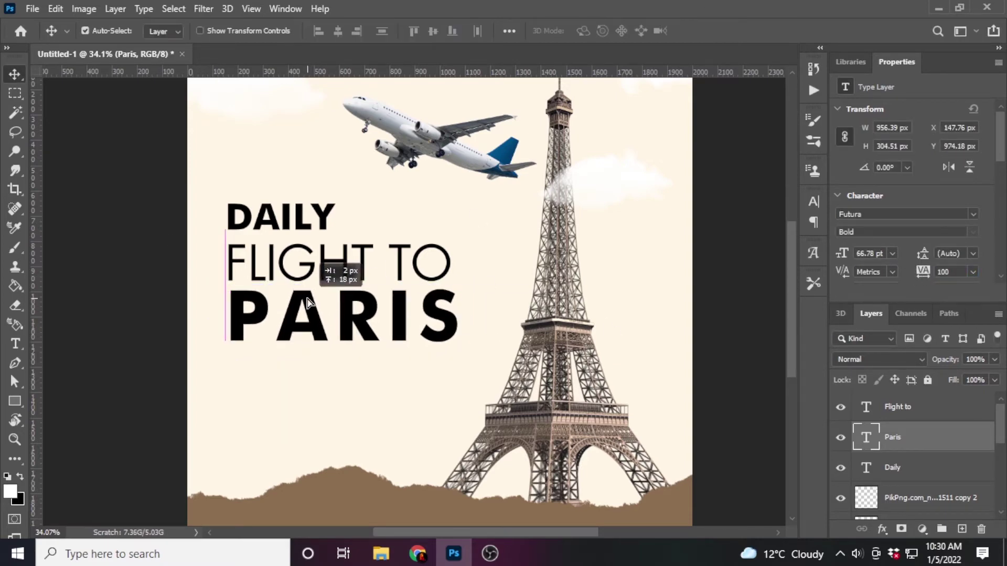
- Resize all three headline text layers together into one compact block
{"action": "left_click", "coordinate": [921, 468]}
{"action": "left_click", "coordinate": [898, 406], "text": "shift"}
{"action": "scroll", "coordinate": [400, 226], "scroll_direction": "down", "scroll_amount": 3}
{"action": "key", "text": "ctrl+t"}
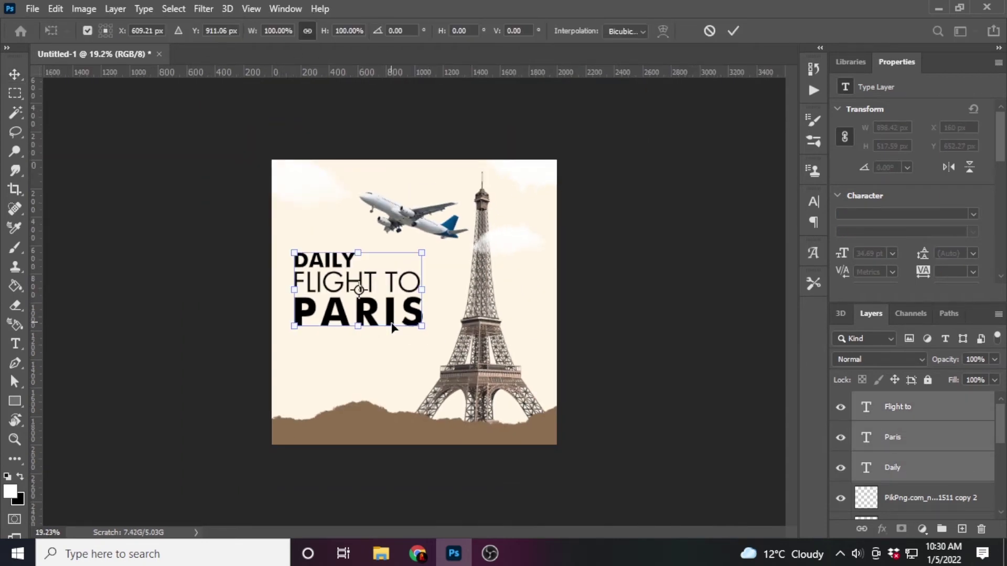
{"action": "left_click_drag", "start_coordinate": [422, 328], "coordinate": [424, 329]}
{"action": "left_click", "coordinate": [733, 30]}
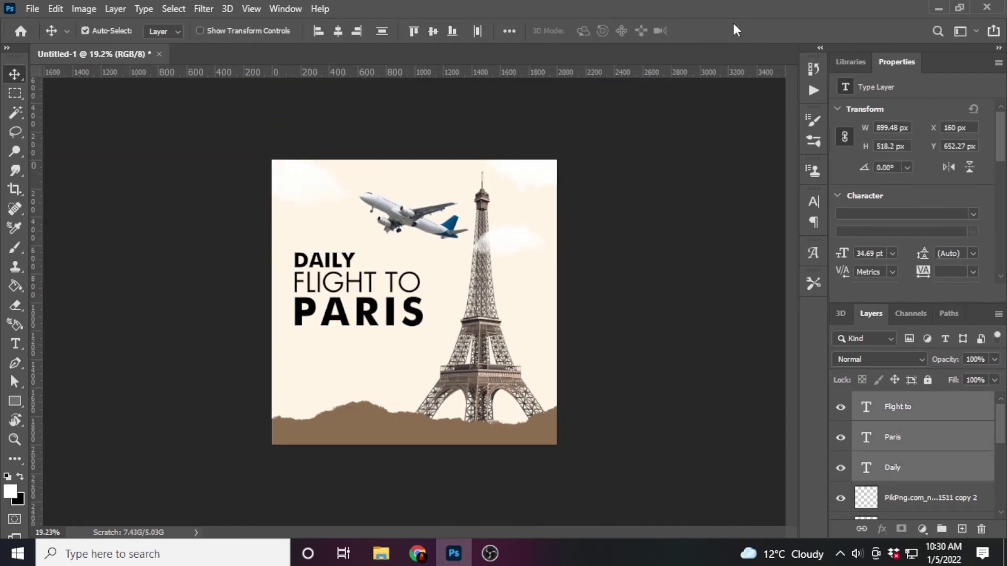
{"action": "left_click", "coordinate": [915, 466]}
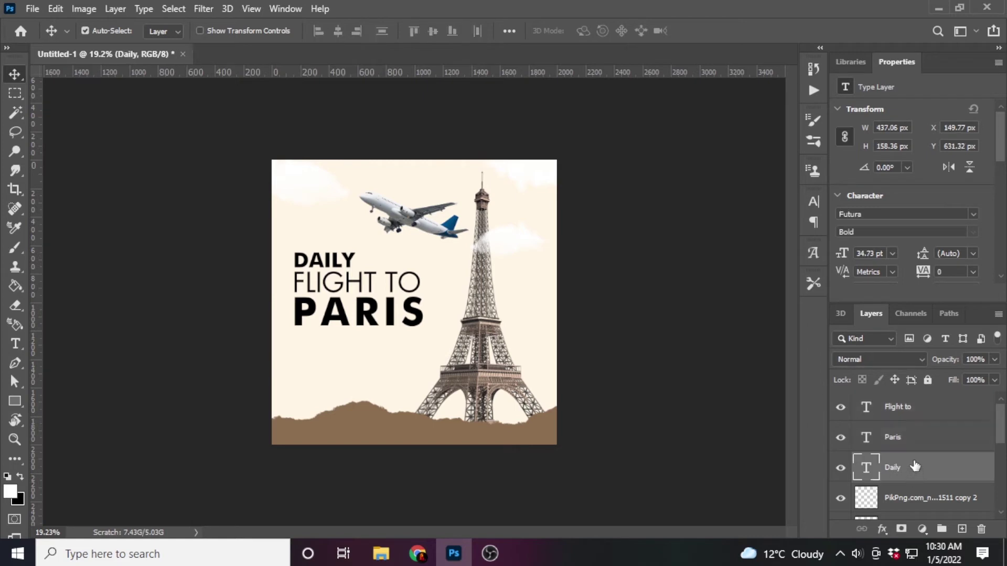
{"action": "left_click", "coordinate": [918, 440]}
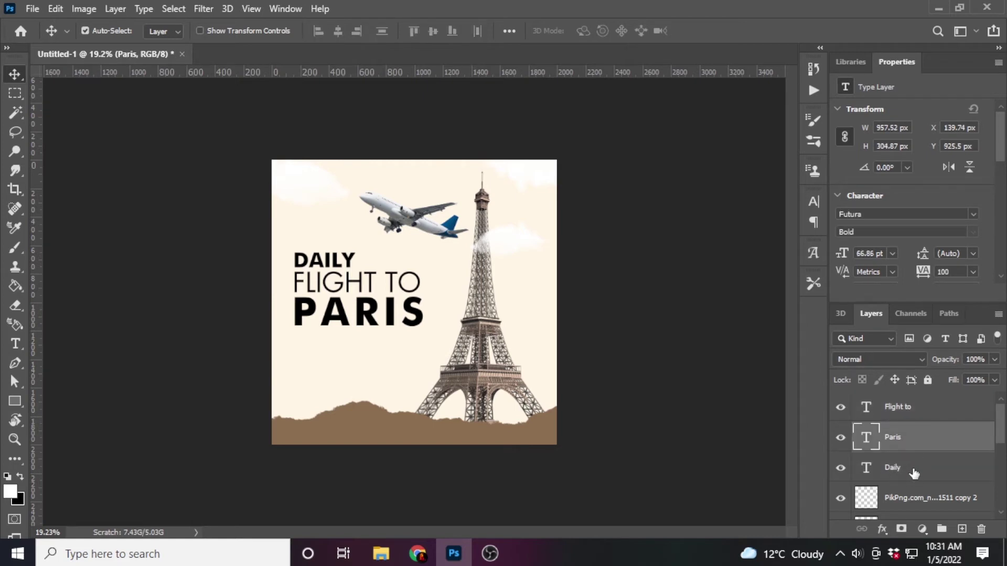
- Recolour DAILY to the ground strip's brown (#8c6e51) with the eyedropper
{"action": "left_click", "coordinate": [914, 474]}
{"action": "scroll", "coordinate": [918, 210], "scroll_direction": "down", "scroll_amount": 3}
{"action": "left_click", "coordinate": [956, 234]}
{"action": "left_click", "coordinate": [411, 433]}
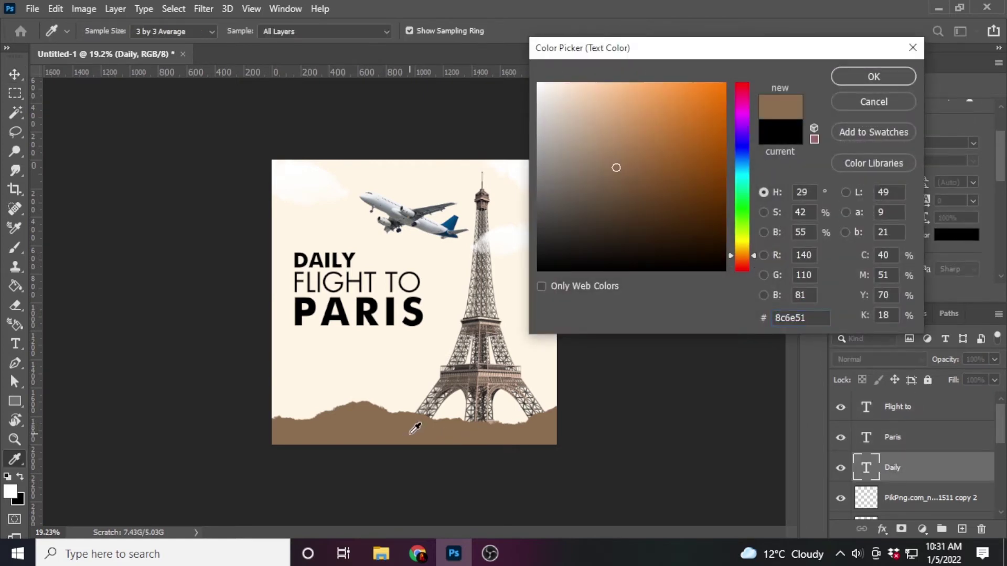
{"action": "left_click", "coordinate": [889, 78]}
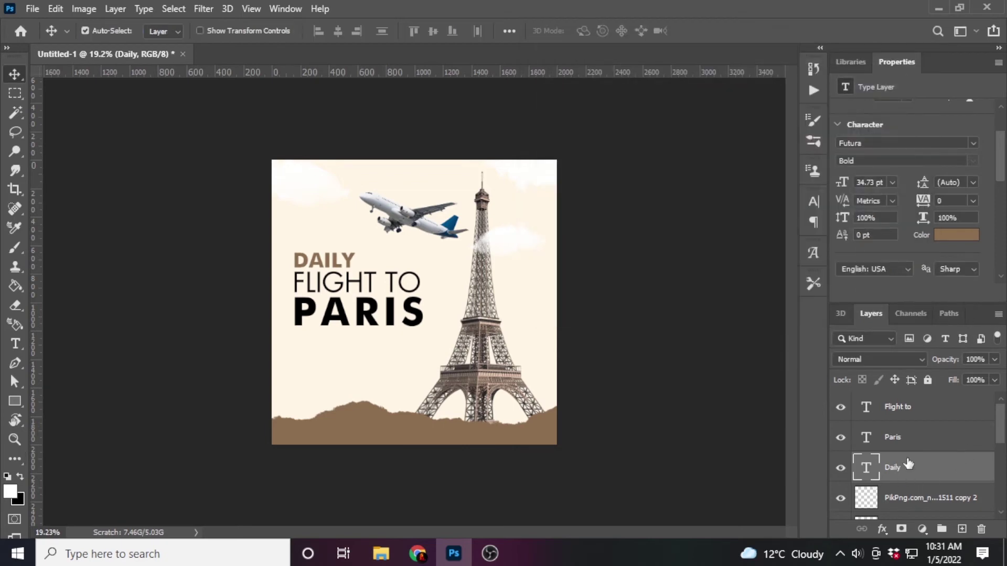
- Recolour PARIS to the same ground-strip brown (#8c6e51)
{"action": "left_click", "coordinate": [913, 442]}
{"action": "left_click", "coordinate": [956, 235]}
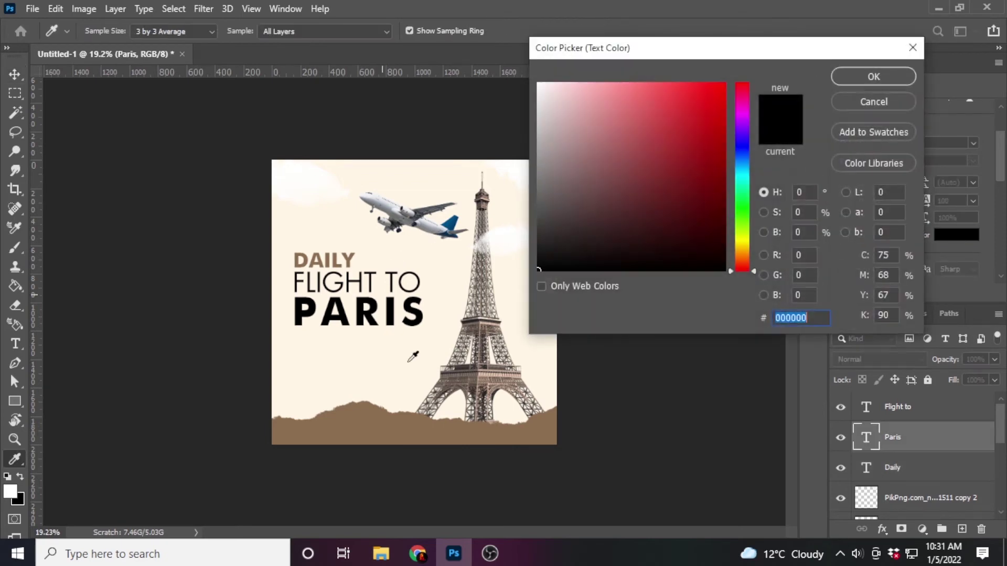
{"action": "left_click", "coordinate": [410, 426]}
{"action": "left_click", "coordinate": [873, 76]}
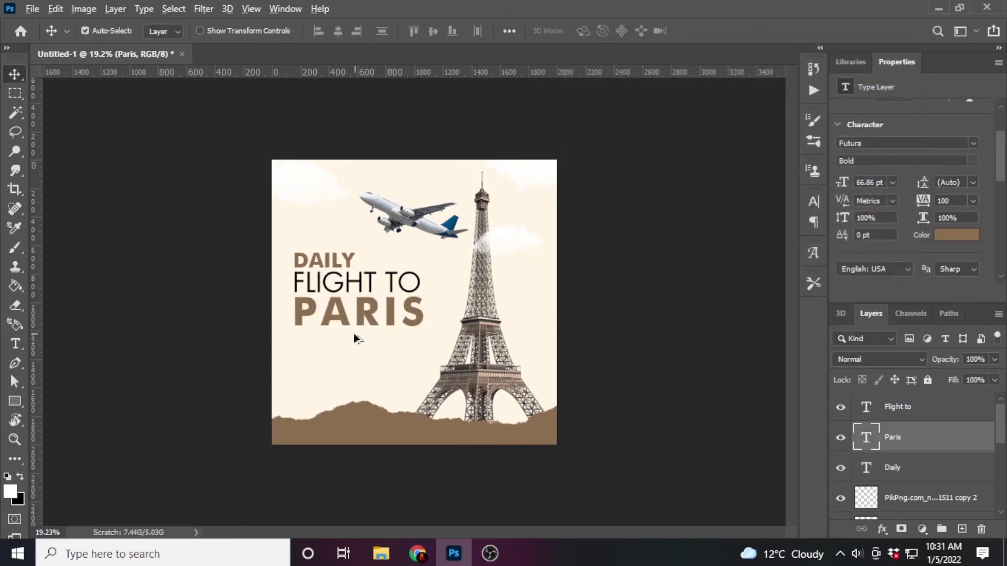
{"action": "scroll", "coordinate": [351, 341], "scroll_direction": "up", "scroll_amount": 2}
{"action": "left_click", "coordinate": [908, 410]}
- Add a 'TRAVEL WITH US' text line below PARIS
{"action": "key", "text": "t"}
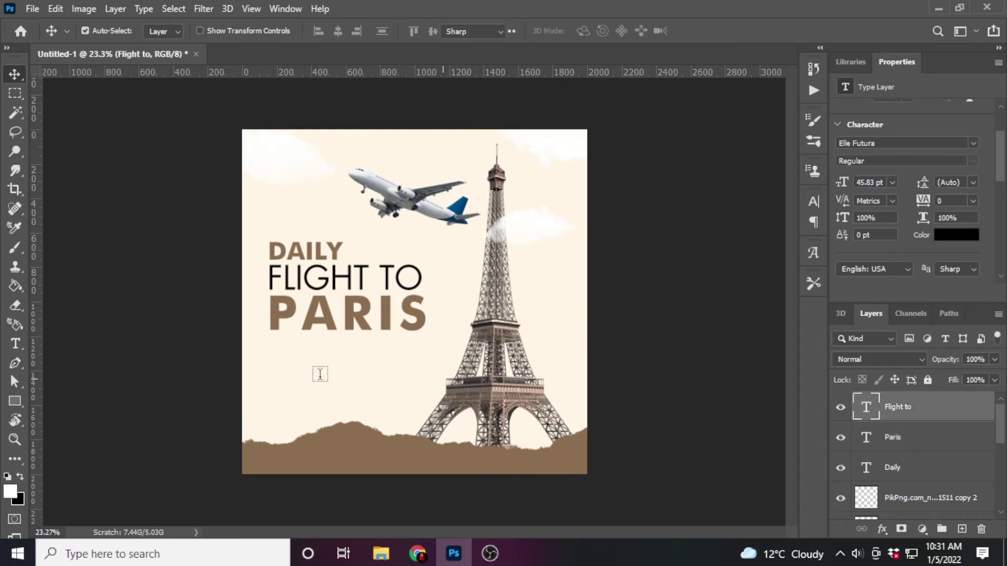
{"action": "left_click", "coordinate": [269, 344]}
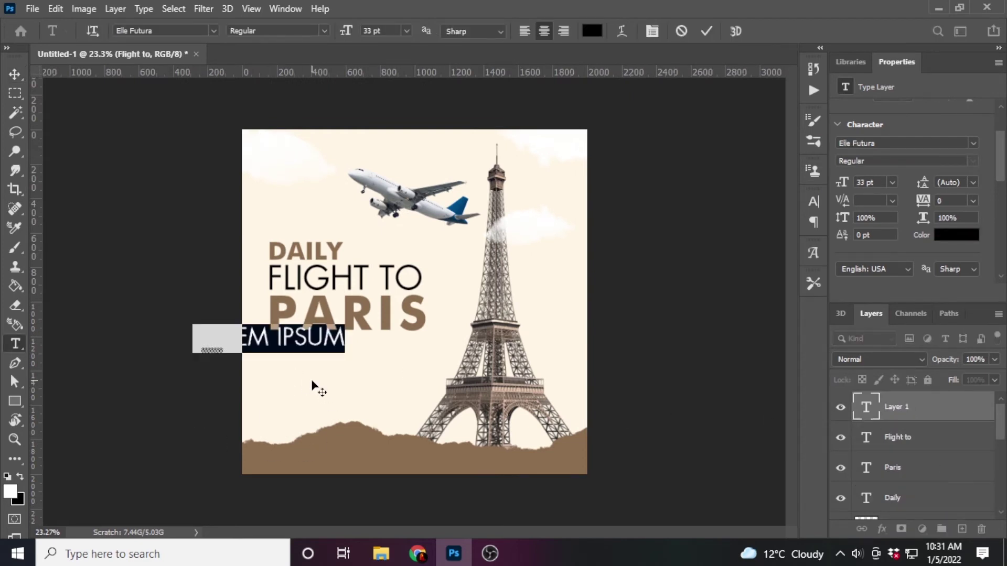
{"action": "type", "text": "TRA"}
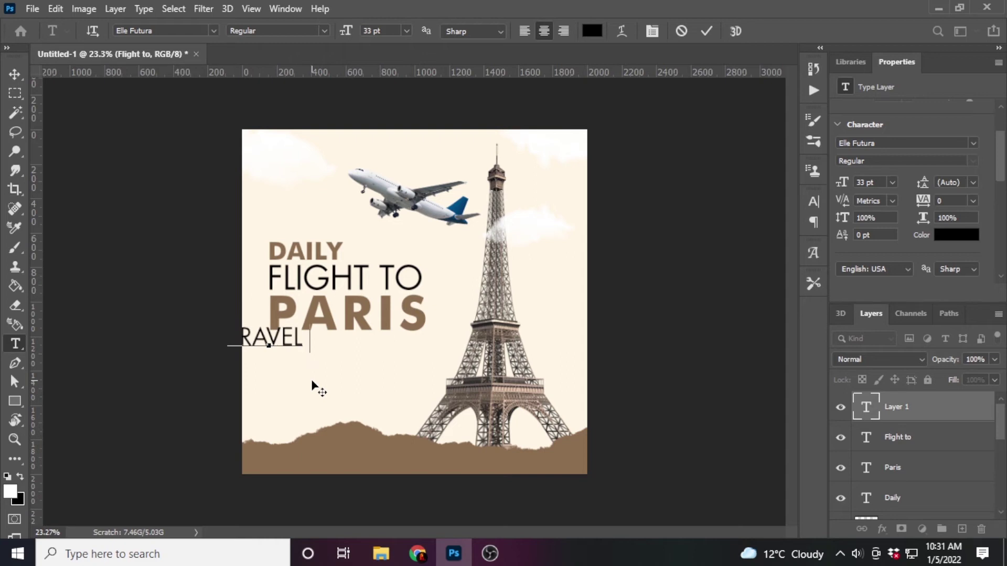
{"action": "type", "text": " with us"}
{"action": "key", "text": "ctrl+Return"}
{"action": "key", "text": "ctrl+r"}
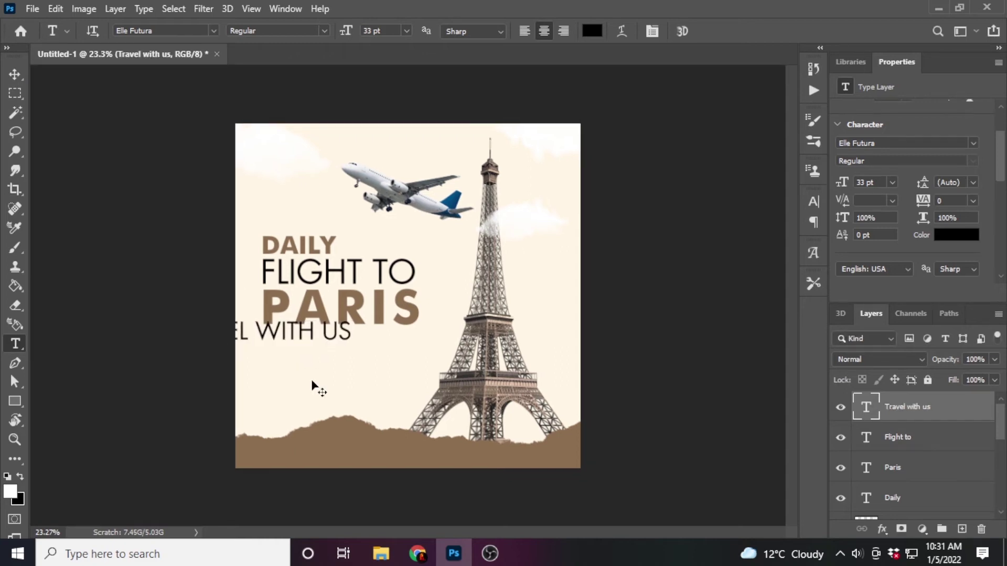
- Scale the tagline to about 17.92 pt and left-align it under PARIS
{"action": "left_click", "coordinate": [14, 76]}
{"action": "key", "text": "ctrl+t"}
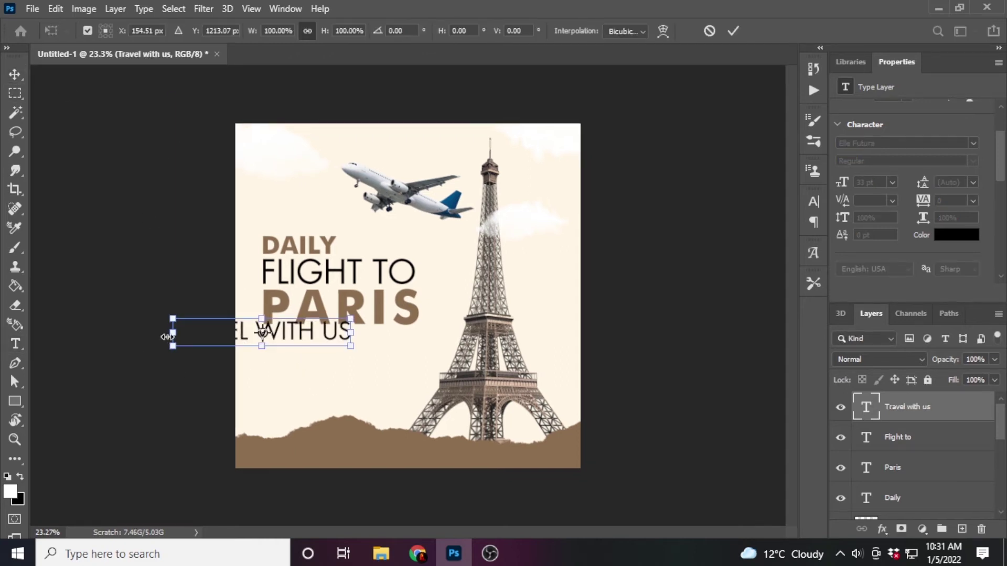
{"action": "left_click_drag", "start_coordinate": [171, 337], "coordinate": [259, 336]}
{"action": "key", "text": "Return"}
{"action": "key", "text": "ctrl+plus"}
{"action": "left_click_drag", "start_coordinate": [351, 261], "coordinate": [353, 238]}
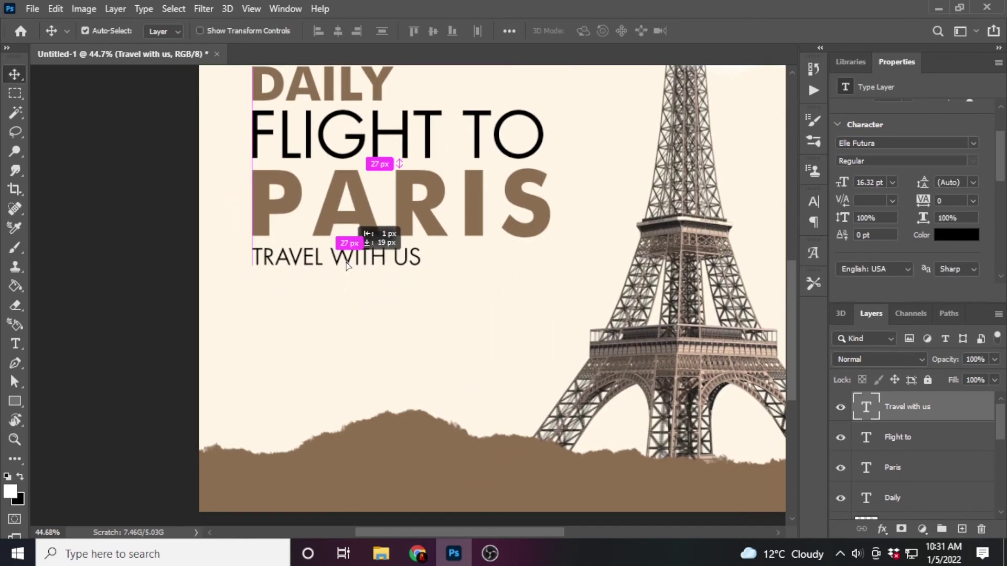
{"action": "key", "text": "ctrl+minus"}
{"action": "key", "text": "ctrl+plus"}
{"action": "key", "text": "ctrl+t"}
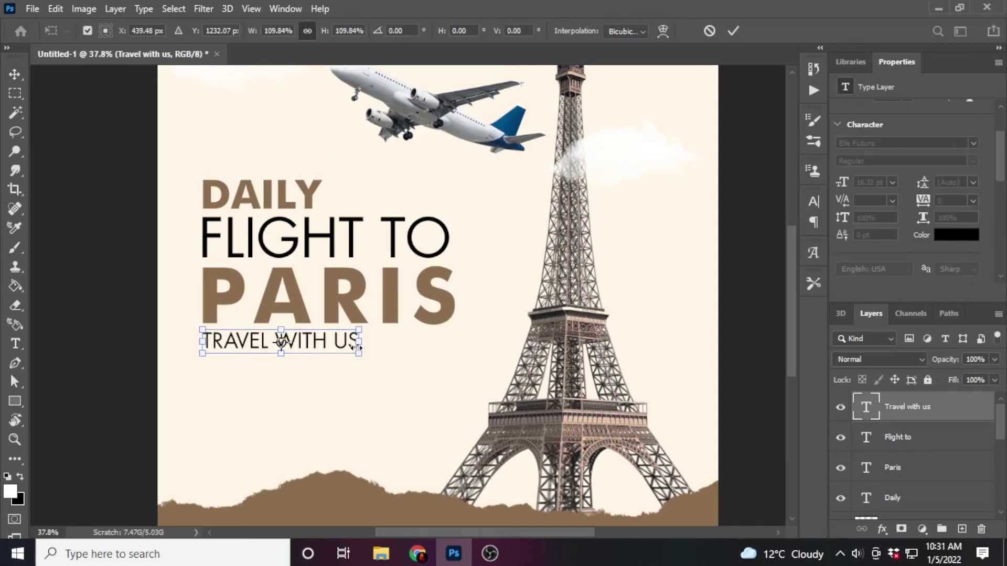
{"action": "left_click_drag", "start_coordinate": [346, 351], "coordinate": [359, 352]}
{"action": "key", "text": "Return"}
{"action": "scroll", "coordinate": [374, 369], "scroll_direction": "down", "scroll_amount": 2}
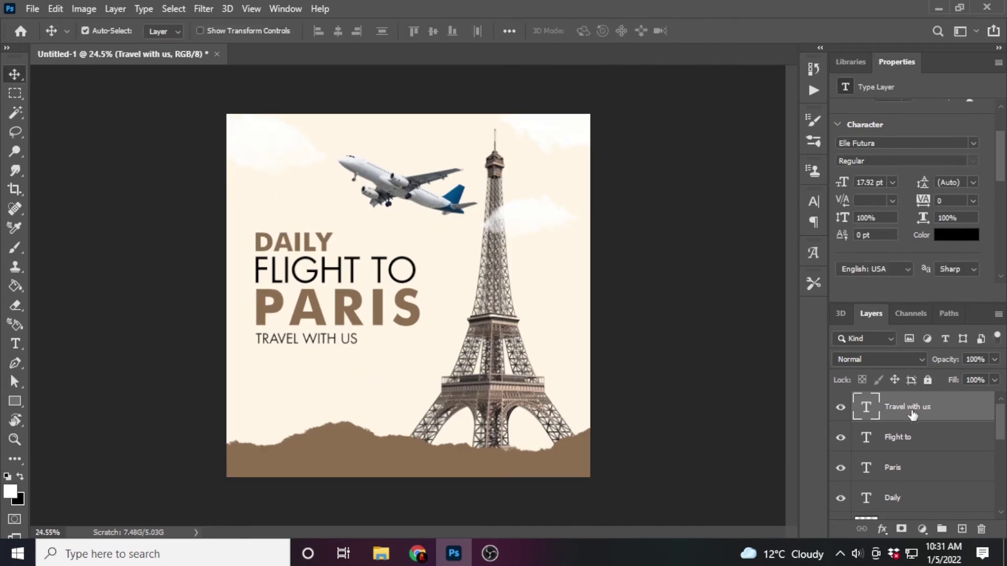
- Type 'BOOK YOUR TICKET' under the tagline and scale it to about 18.03 pt, left-aligned
{"action": "key", "text": "t"}
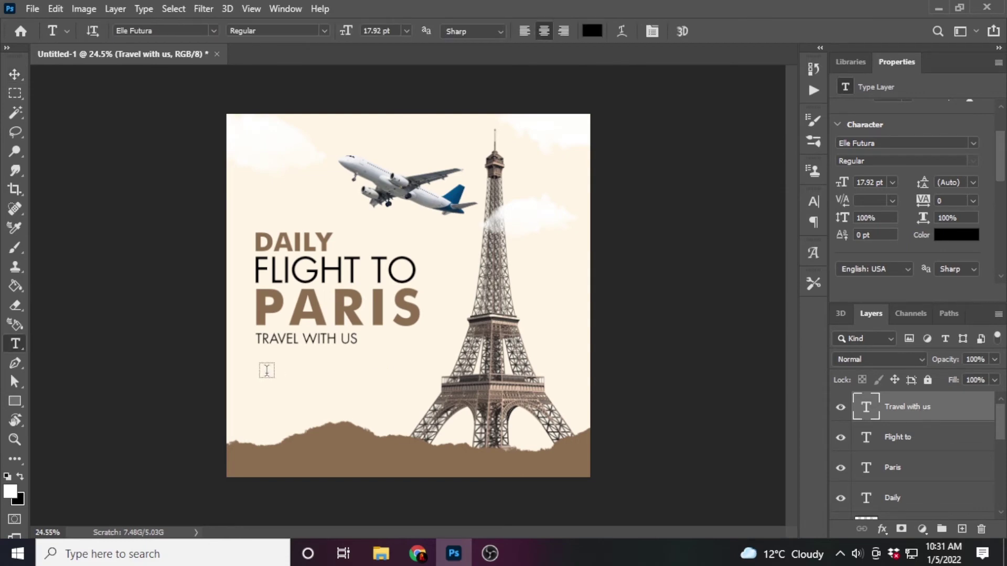
{"action": "left_click", "coordinate": [266, 370]}
{"action": "type", "text": "BOO"}
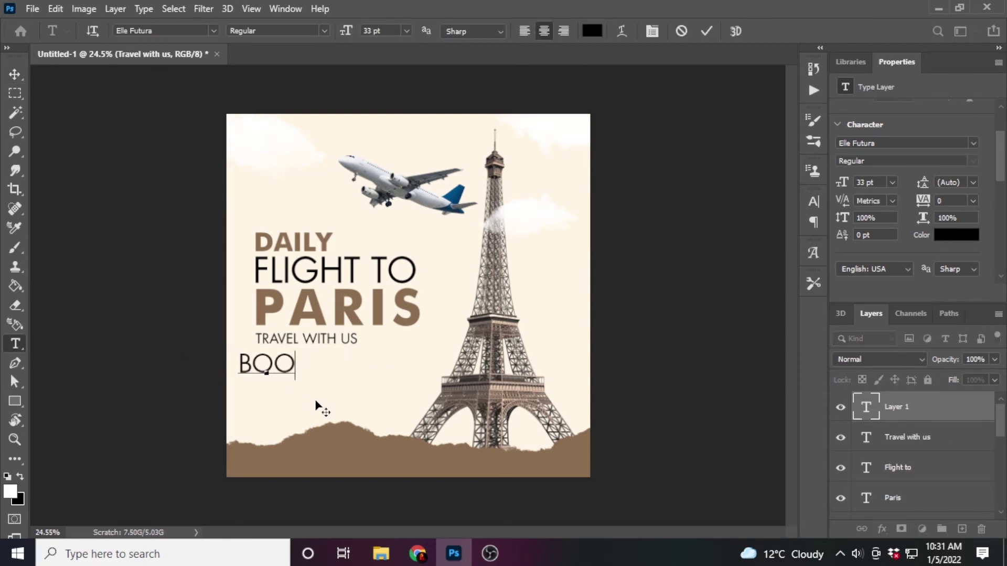
{"action": "type", "text": "K YOUR TC"}
{"action": "key", "text": "BackSpace"}
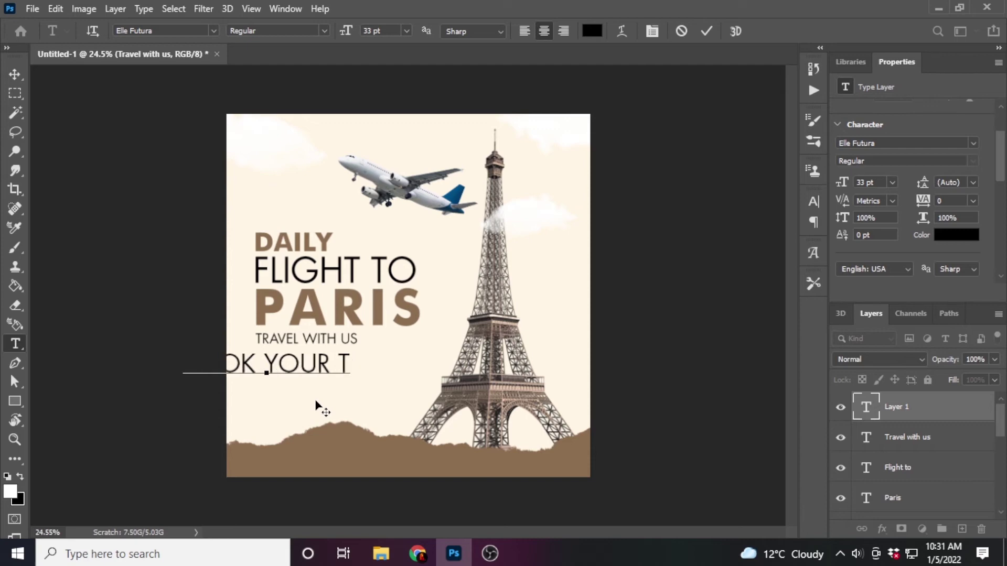
{"action": "type", "text": "ICKET"}
{"action": "key", "text": "ctrl+t"}
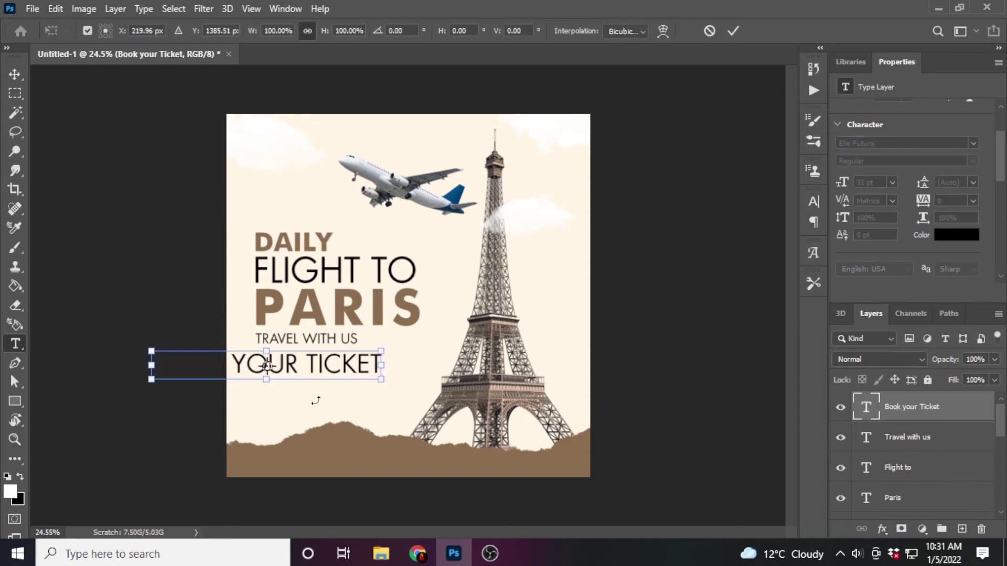
{"action": "left_click_drag", "start_coordinate": [151, 365], "coordinate": [255, 366]}
{"action": "scroll", "coordinate": [328, 367], "scroll_direction": "up", "scroll_amount": 5}
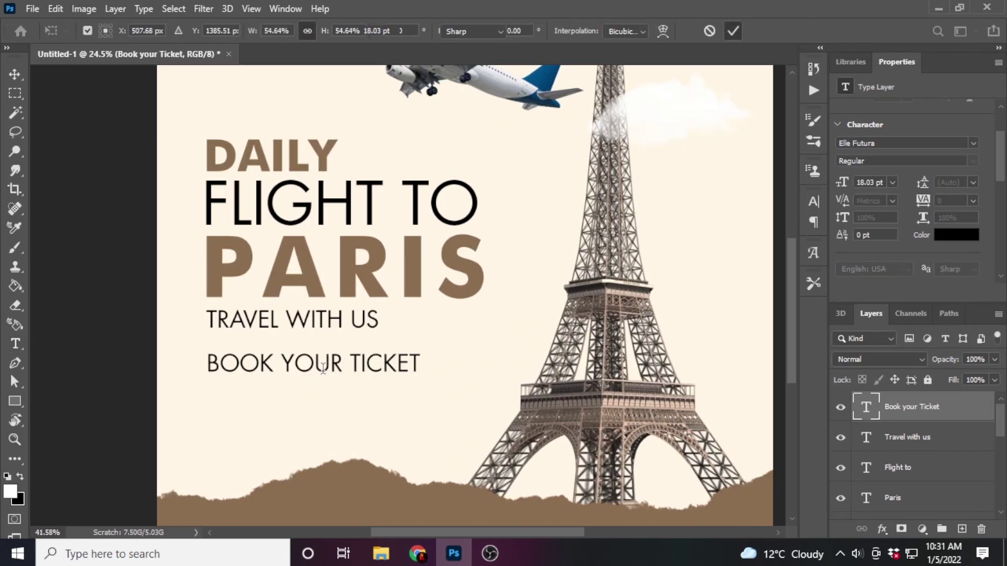
{"action": "key", "text": "Return"}
- Draw a brown-filled rectangle around BOOK YOUR TICKET
{"action": "left_click", "coordinate": [15, 402]}
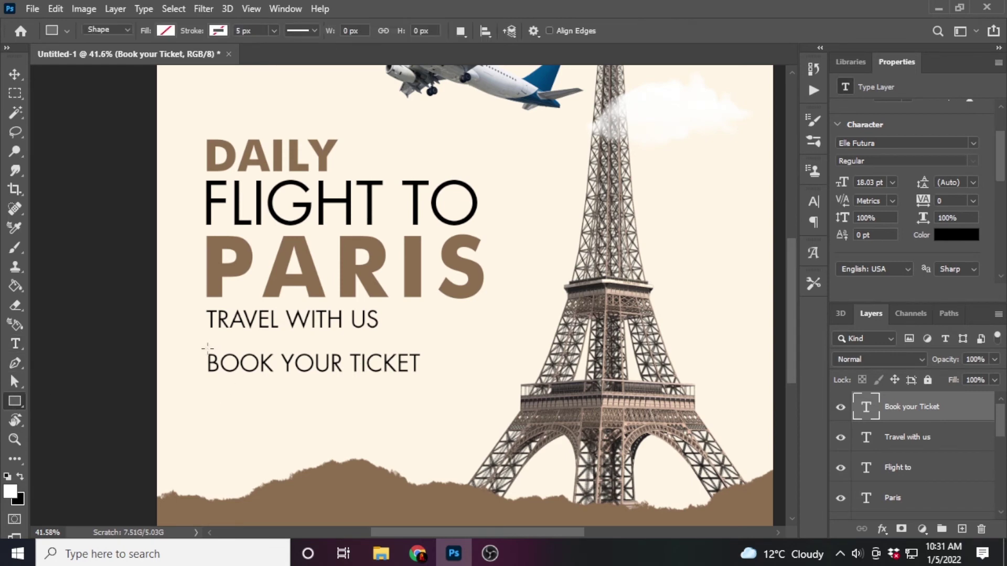
{"action": "left_click_drag", "start_coordinate": [202, 353], "coordinate": [423, 388]}
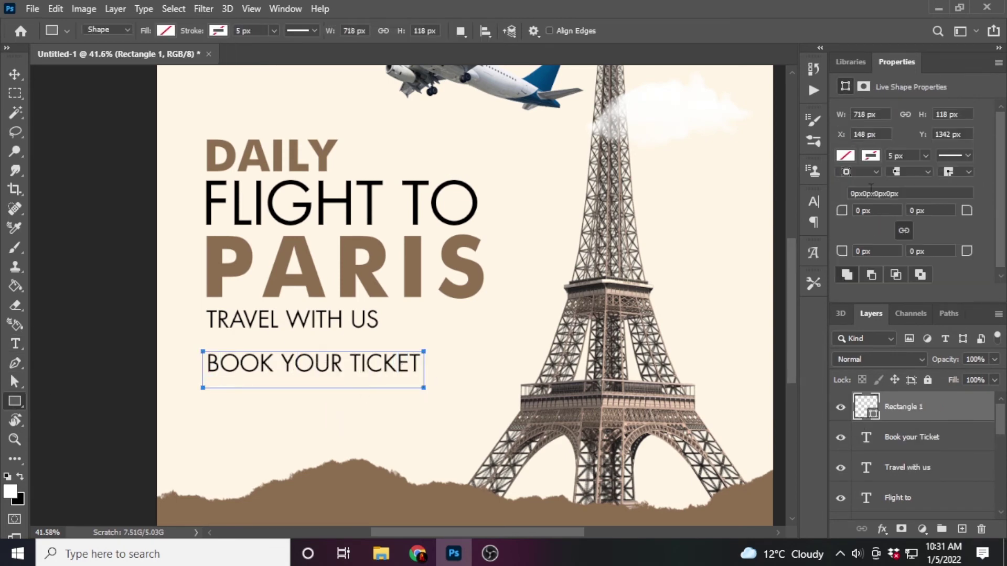
{"action": "left_click", "coordinate": [845, 156]}
{"action": "left_click", "coordinate": [808, 232]}
{"action": "left_click", "coordinate": [523, 7]}
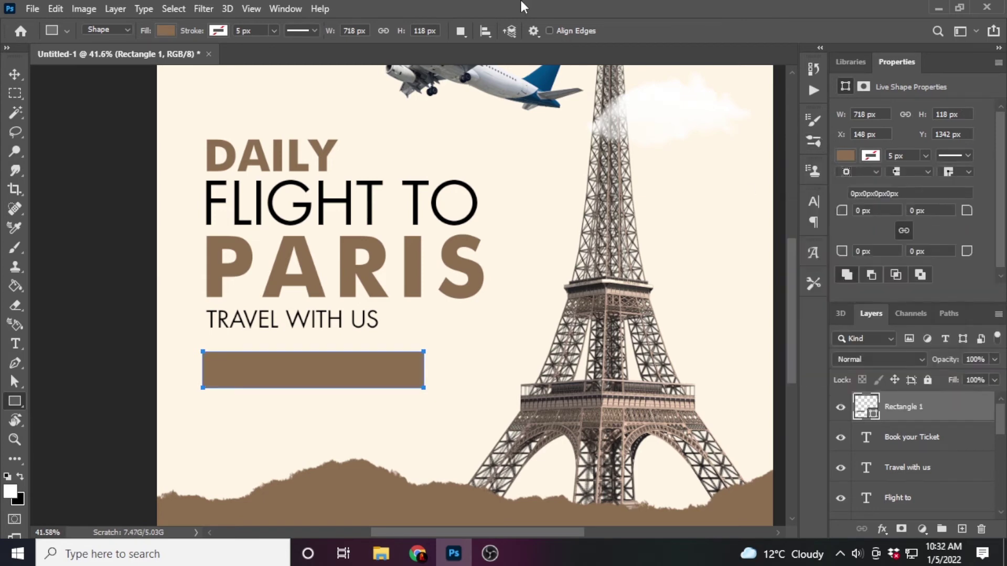
- Place the text above the rectangle and colour it cream (#fff6e5)
{"action": "left_click_drag", "start_coordinate": [897, 445], "coordinate": [913, 401]}
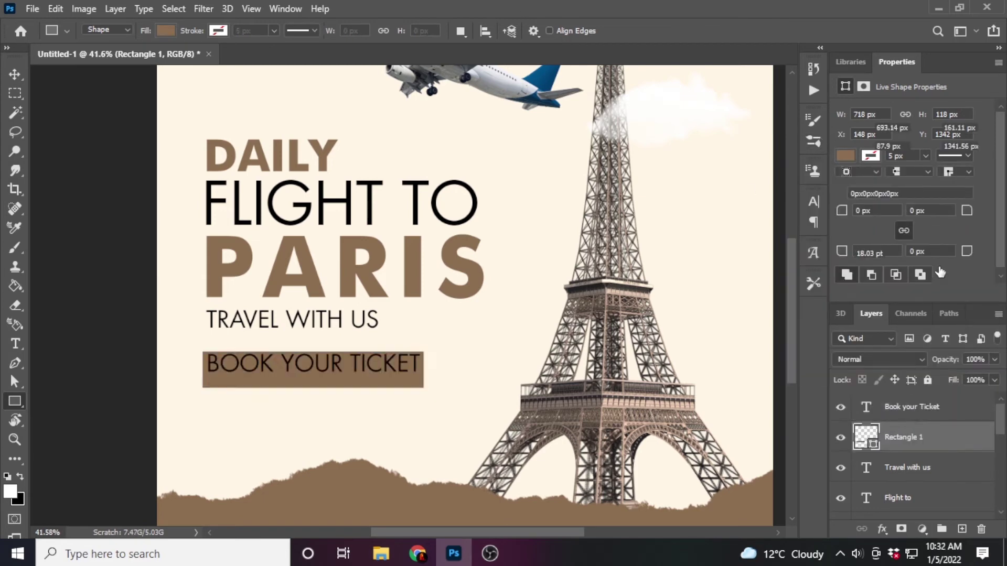
{"action": "scroll", "coordinate": [946, 256], "scroll_direction": "down", "scroll_amount": 2}
{"action": "left_click", "coordinate": [949, 250]}
{"action": "left_click", "coordinate": [509, 327]}
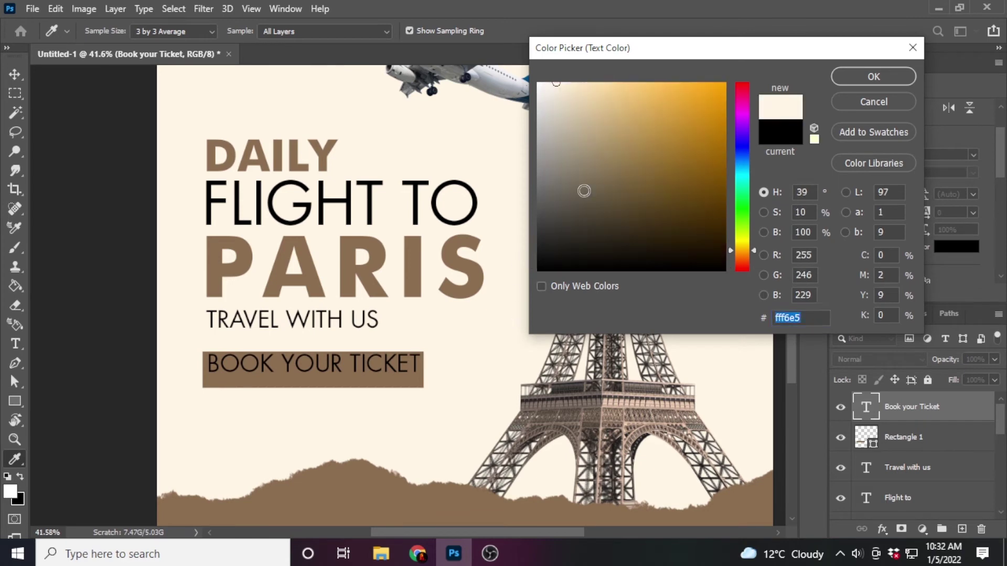
{"action": "left_click", "coordinate": [873, 76]}
{"action": "key", "text": "u"}
{"action": "left_click", "coordinate": [322, 370]}
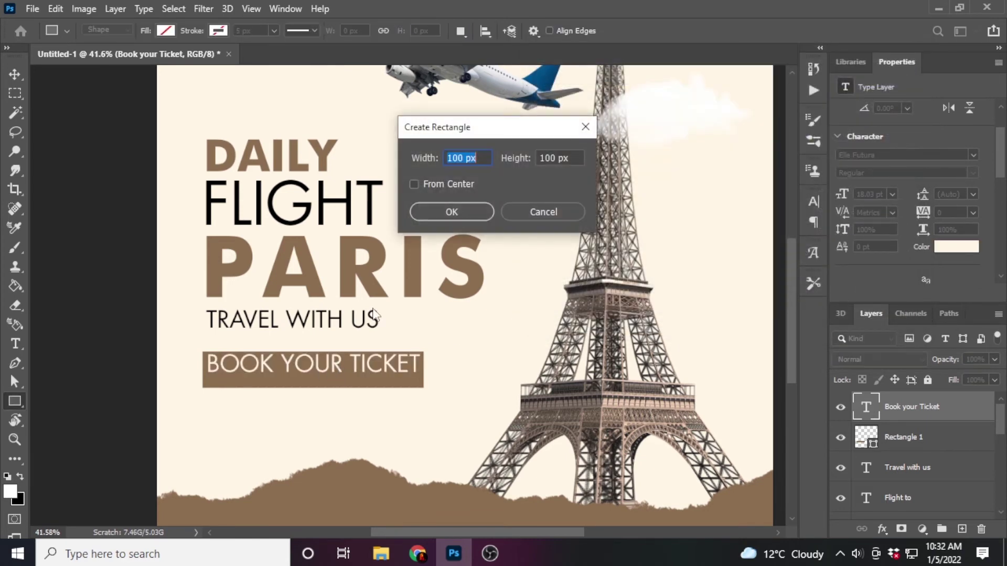
{"action": "left_click", "coordinate": [559, 214]}
- Change the button text to 'BOOK NOW' and narrow the brown box to fit
{"action": "left_click", "coordinate": [15, 74]}
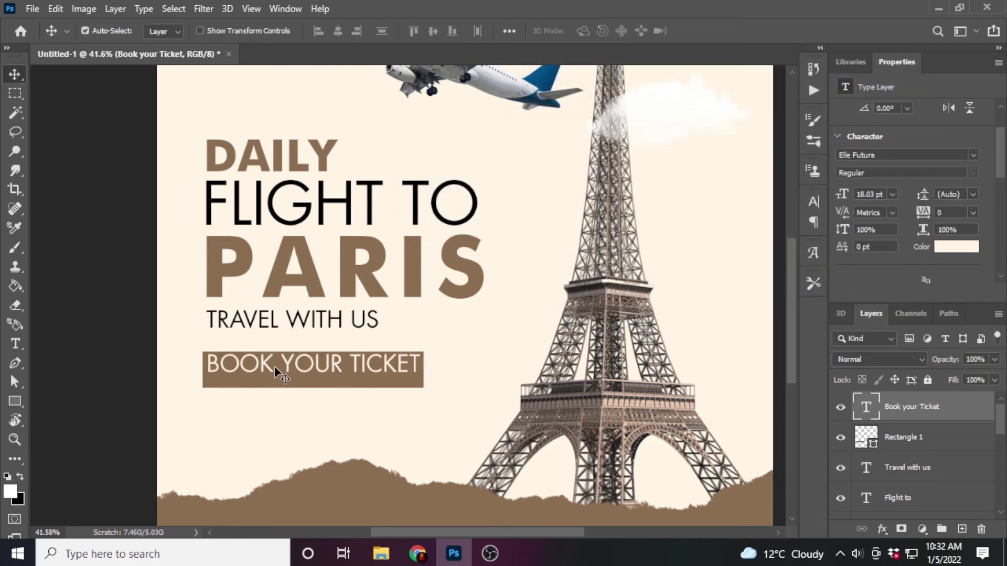
{"action": "double_click", "coordinate": [283, 363]}
{"action": "left_click_drag", "start_coordinate": [281, 364], "coordinate": [468, 362]}
{"action": "type", "text": "NO"}
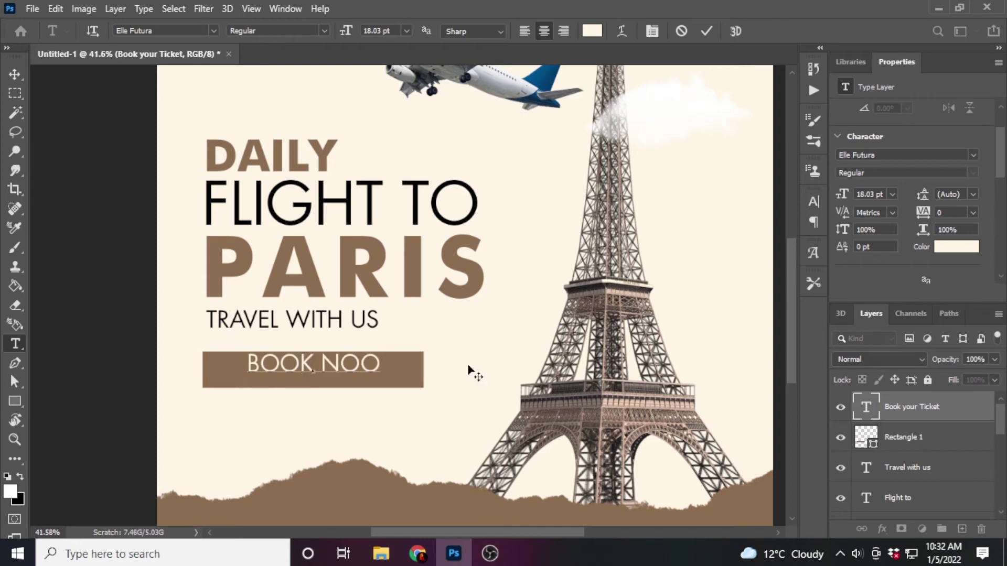
{"action": "type", "text": "W"}
{"action": "key", "text": "ctrl+Return"}
{"action": "key", "text": "v"}
{"action": "left_click_drag", "start_coordinate": [374, 379], "coordinate": [391, 367]}
{"action": "left_click", "coordinate": [417, 367]}
{"action": "key", "text": "ctrl+t"}
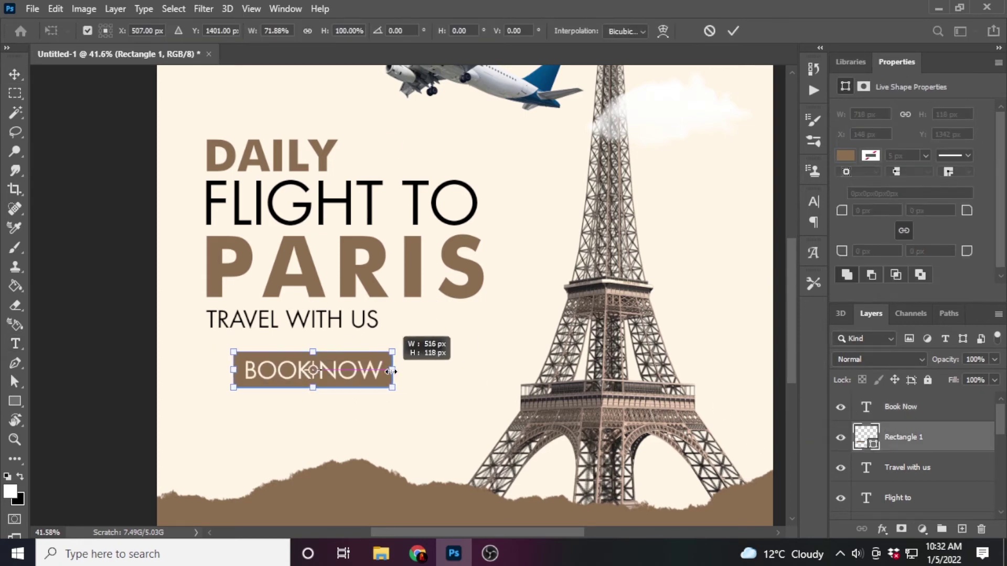
{"action": "left_click", "coordinate": [733, 31]}
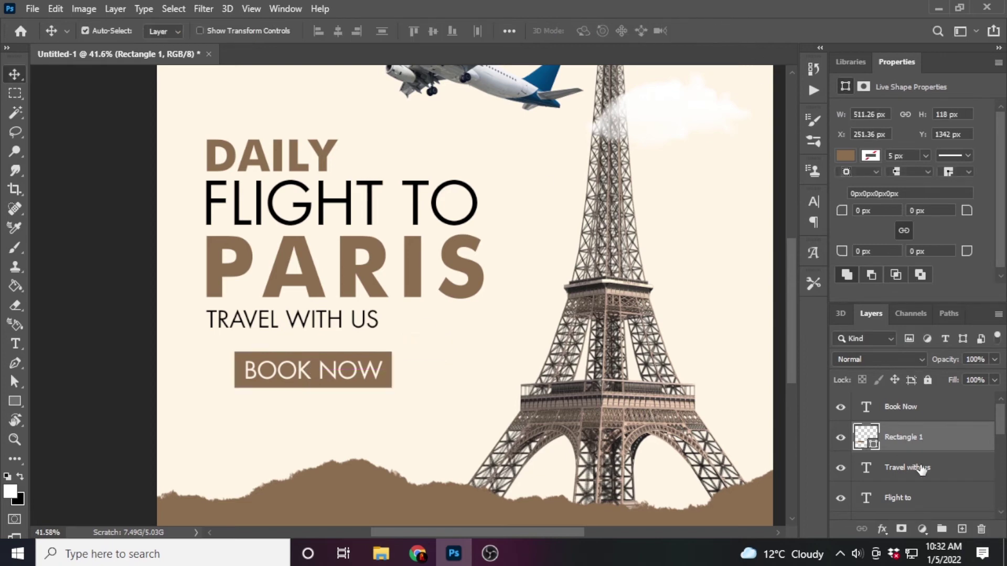
- Vertically centre BOOK NOW on its box and shrink the button to sit under the tagline
{"action": "left_click", "coordinate": [876, 414], "text": "ctrl"}
{"action": "left_click", "coordinate": [338, 31]}
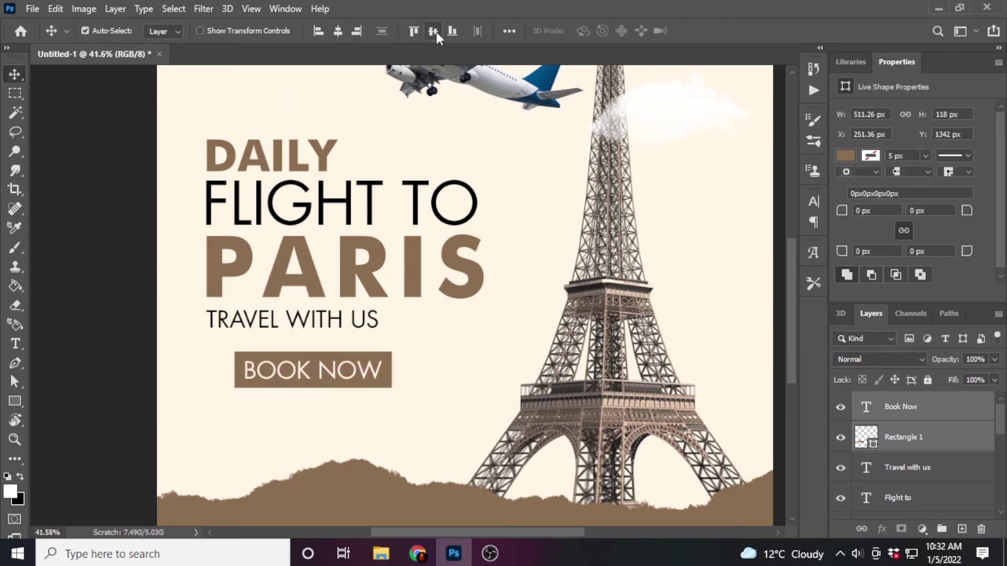
{"action": "key", "text": "ctrl+0"}
{"action": "key", "text": "ctrl+t"}
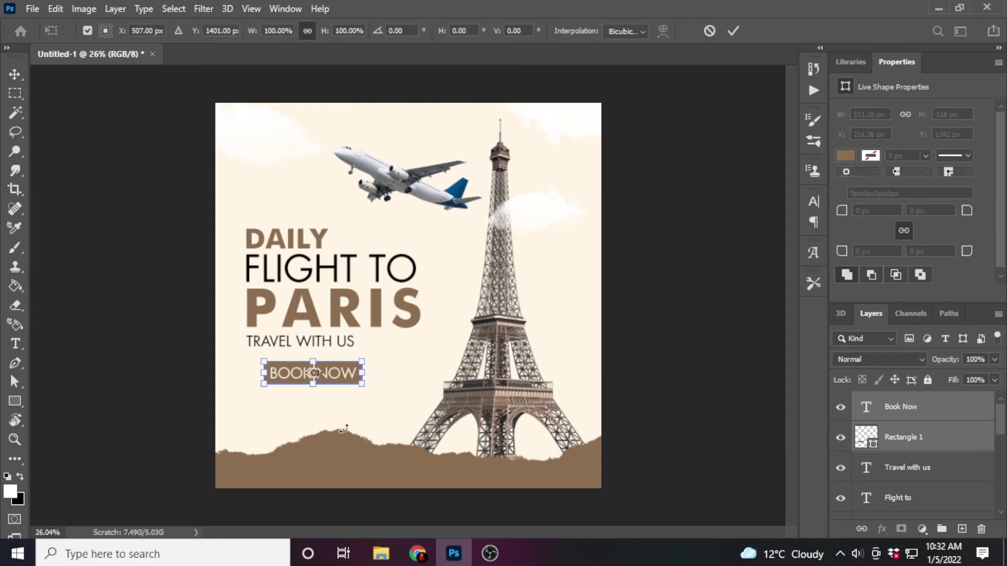
{"action": "left_click_drag", "start_coordinate": [363, 376], "coordinate": [304, 373]}
- Apply the button's new size and position under TRAVEL WITH US
{"action": "left_click", "coordinate": [728, 31]}
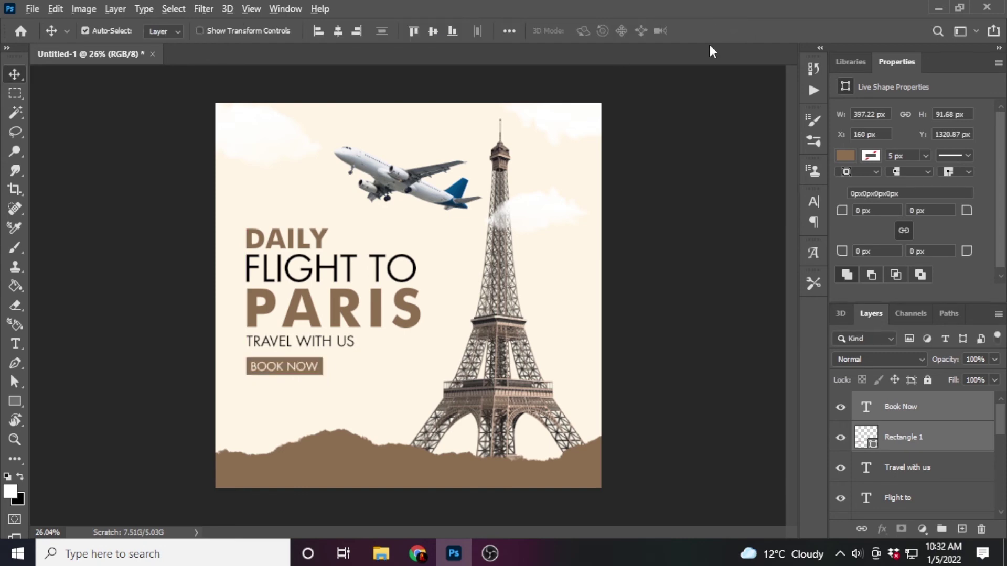
{"action": "scroll", "coordinate": [389, 367], "scroll_direction": "down", "scroll_amount": 3}
{"action": "scroll", "coordinate": [388, 433], "scroll_direction": "up", "scroll_amount": 3}
{"action": "scroll", "coordinate": [349, 336], "scroll_direction": "down", "scroll_amount": 2}
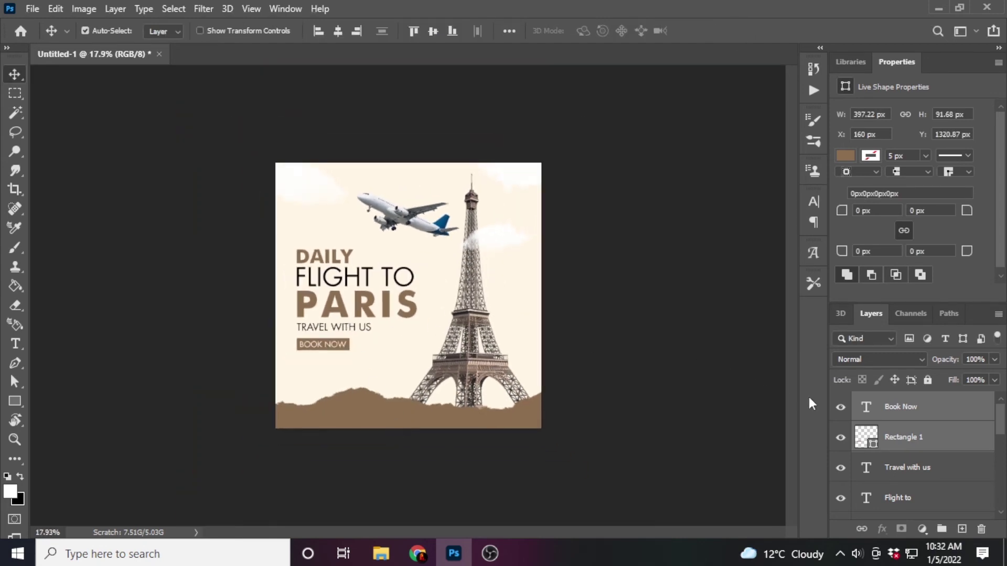
{"action": "scroll", "coordinate": [892, 461], "scroll_direction": "down", "scroll_amount": 1}
{"action": "scroll", "coordinate": [897, 467], "scroll_direction": "up", "scroll_amount": 1}
{"action": "scroll", "coordinate": [911, 474], "scroll_direction": "down", "scroll_amount": 3}
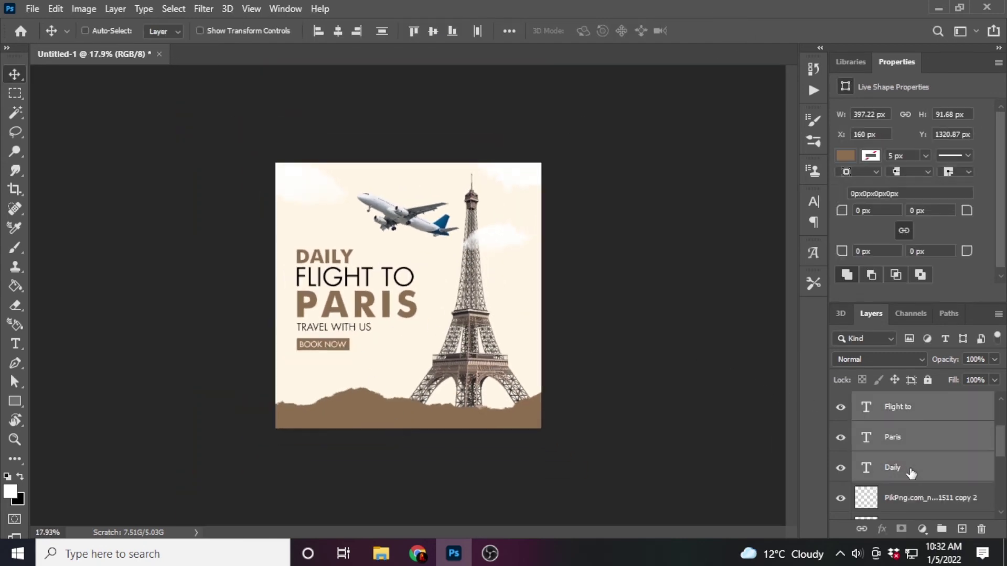
- Enlarge the headline, tagline and button together to about 115.54%, shifted up and left
{"action": "key", "text": "ctrl+t"}
{"action": "left_click_drag", "start_coordinate": [418, 294], "coordinate": [426, 287]}
{"action": "left_click_drag", "start_coordinate": [377, 312], "coordinate": [393, 316]}
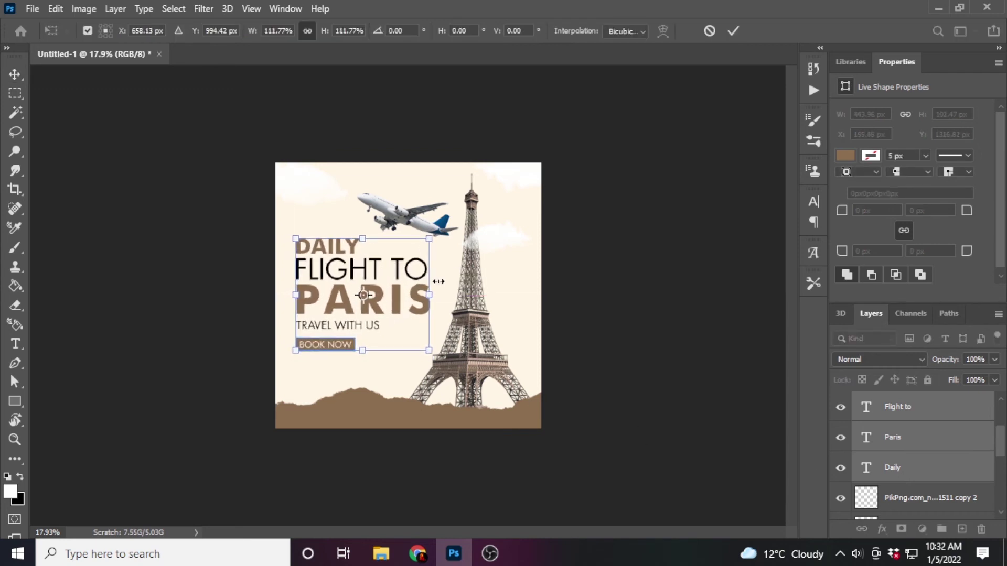
{"action": "left_click_drag", "start_coordinate": [430, 351], "coordinate": [434, 355]}
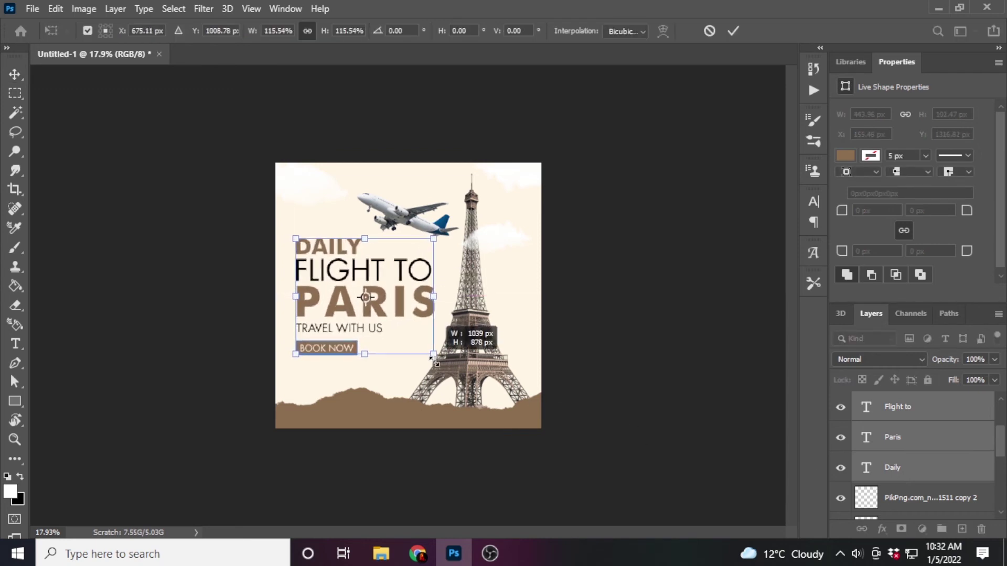
{"action": "left_click", "coordinate": [733, 31]}
{"action": "scroll", "coordinate": [401, 414], "scroll_direction": "down", "scroll_amount": 2}
{"action": "scroll", "coordinate": [400, 412], "scroll_direction": "up", "scroll_amount": 1}
{"action": "scroll", "coordinate": [407, 436], "scroll_direction": "up", "scroll_amount": 3}
{"action": "left_click", "coordinate": [409, 440]}
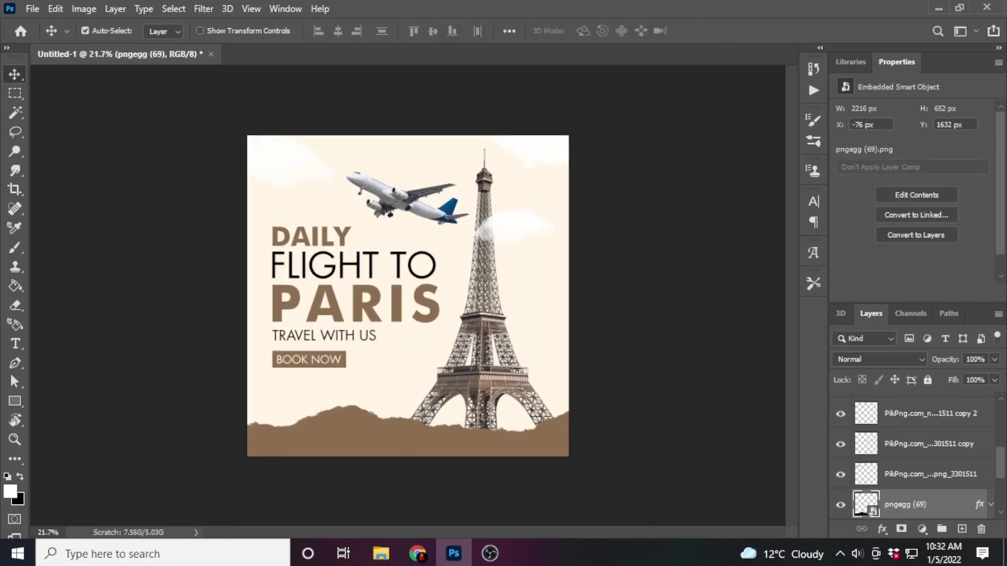
{"action": "scroll", "coordinate": [893, 420], "scroll_direction": "up", "scroll_amount": 2}
{"action": "scroll", "coordinate": [892, 433], "scroll_direction": "up", "scroll_amount": 3}
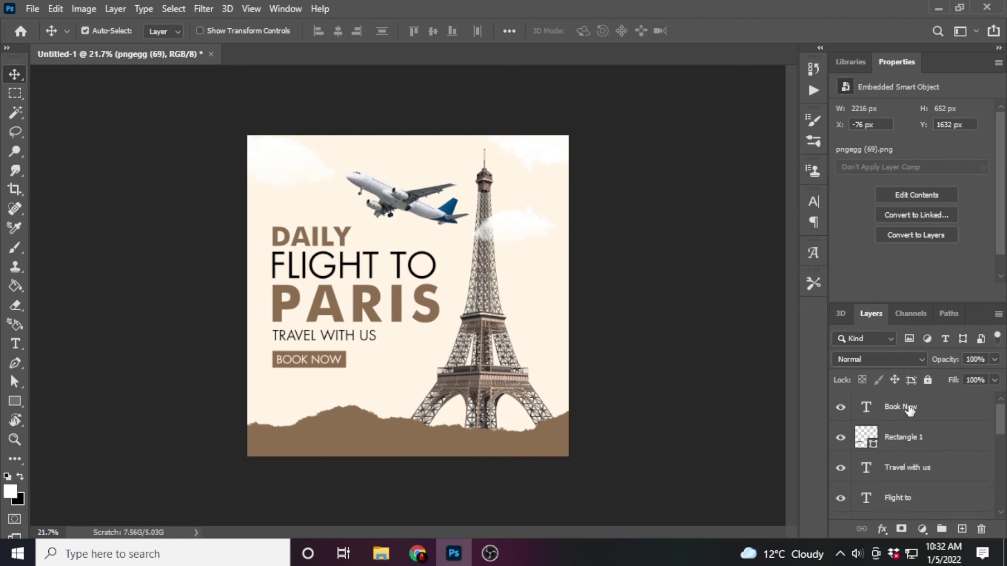
{"action": "left_click", "coordinate": [910, 411]}
{"action": "key", "text": "t"}
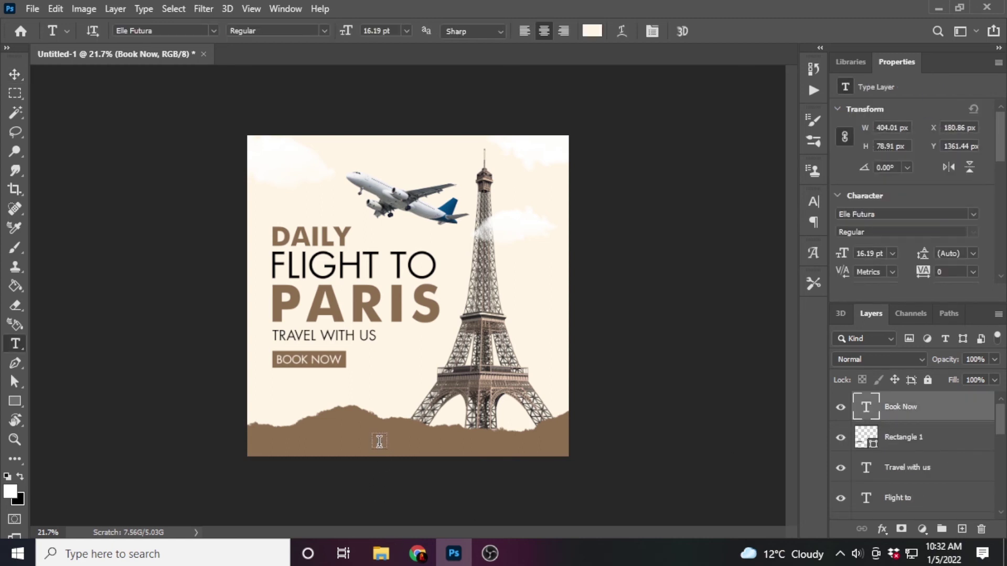
{"action": "left_click", "coordinate": [379, 441]}
{"action": "type", "text": "WWW.WEB"}
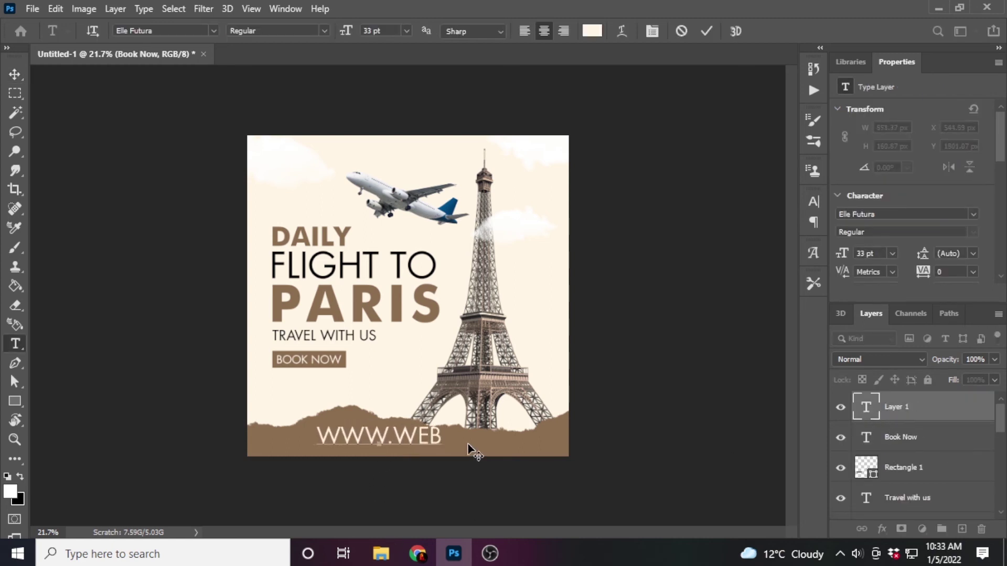
{"action": "type", "text": "site.co"}
{"action": "key", "text": "ctrl+Return"}
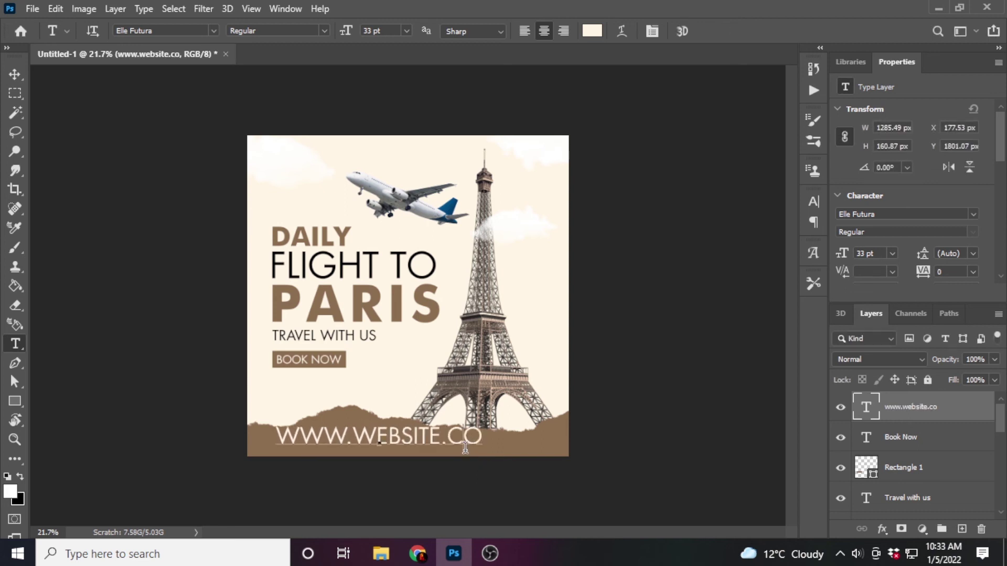
{"action": "left_click", "coordinate": [480, 441]}
{"action": "type", "text": "m"}
{"action": "key", "text": "ctrl+Return"}
- Shrink the URL, turn off All Caps, and set its tracking to 100
{"action": "key", "text": "ctrl+t"}
{"action": "mouse_move", "coordinate": [487, 444]}
{"action": "left_mouse_down"}
{"action": "mouse_move", "coordinate": [400, 445]}
{"action": "mouse_move", "coordinate": [433, 455]}
{"action": "left_mouse_up"}
{"action": "left_click", "coordinate": [733, 30]}
{"action": "key", "text": "v"}
{"action": "scroll", "coordinate": [872, 243], "scroll_direction": "down", "scroll_amount": 3}
{"action": "left_click", "coordinate": [843, 248]}
{"action": "scroll", "coordinate": [843, 176], "scroll_direction": "up", "scroll_amount": 3}
{"action": "left_click", "coordinate": [952, 129]}
{"action": "type", "text": "1"}
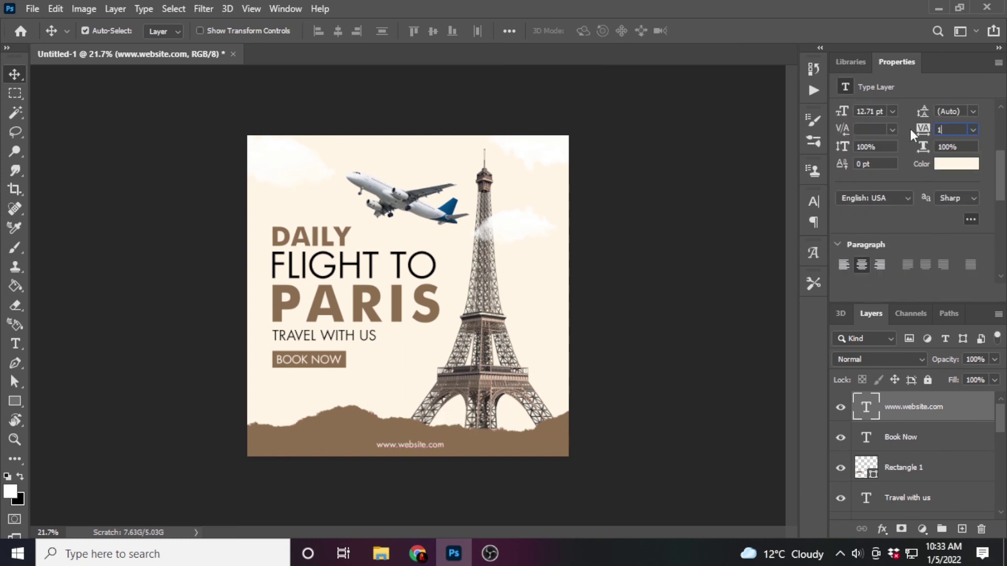
{"action": "type", "text": "00"}
{"action": "key", "text": "Return"}
{"action": "scroll", "coordinate": [923, 152], "scroll_direction": "down", "scroll_amount": 1}
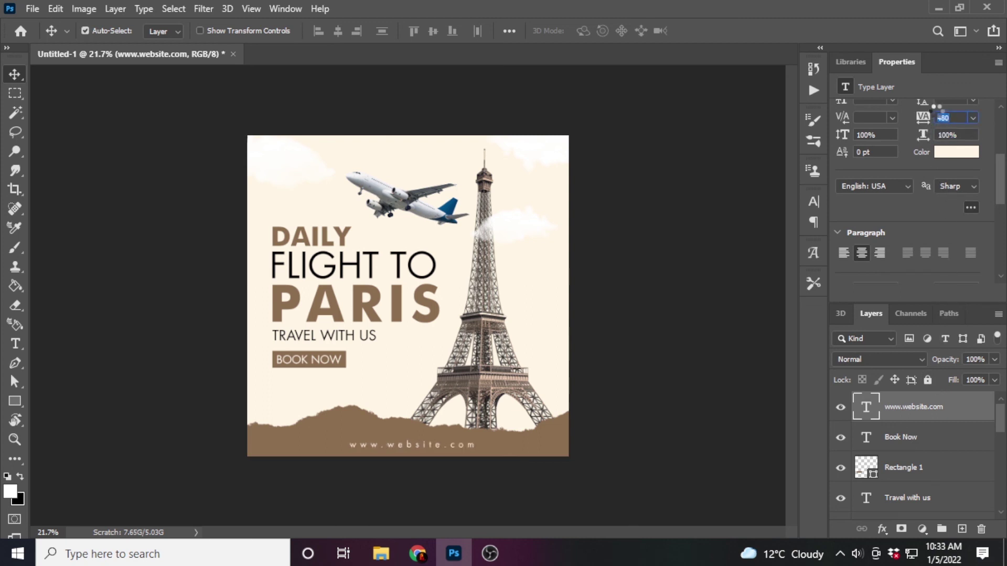
{"action": "scroll", "coordinate": [926, 458], "scroll_direction": "down", "scroll_amount": 5}
{"action": "left_click", "coordinate": [924, 509]}
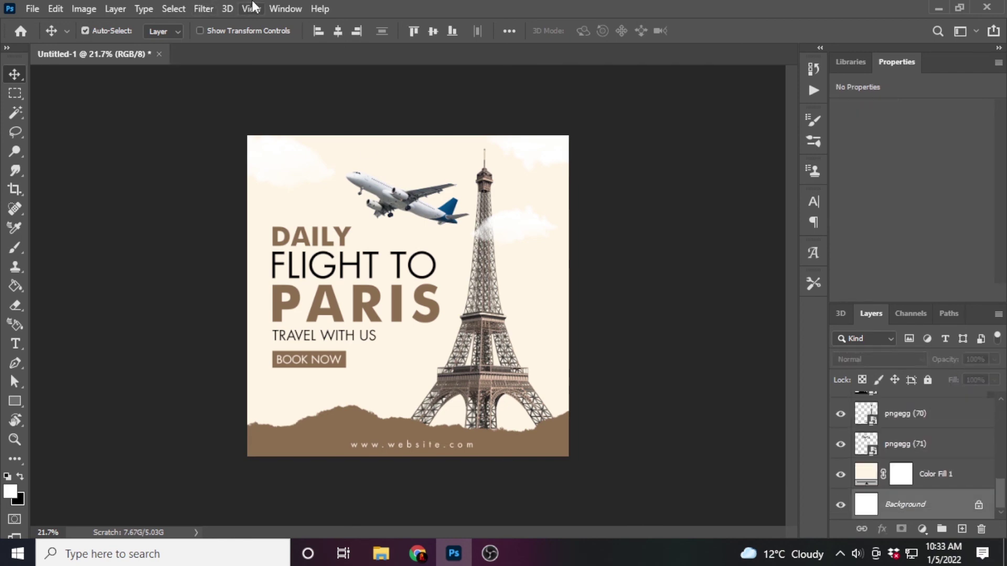
{"action": "scroll", "coordinate": [577, 464], "scroll_direction": "up", "scroll_amount": 3}
{"action": "scroll", "coordinate": [505, 448], "scroll_direction": "down", "scroll_amount": 4}
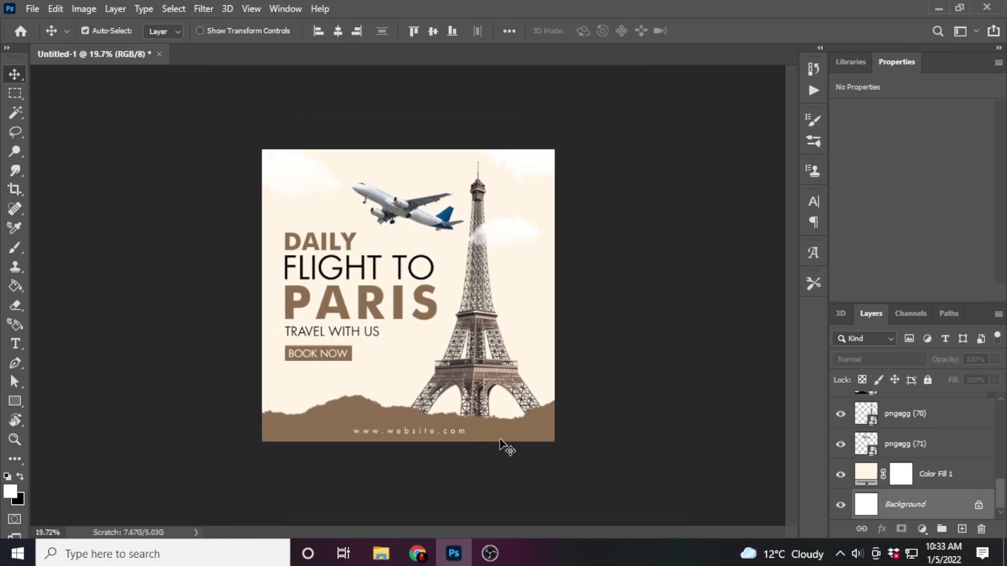
{"action": "scroll", "coordinate": [506, 448], "scroll_direction": "up", "scroll_amount": 1}
{"action": "scroll", "coordinate": [504, 368], "scroll_direction": "up", "scroll_amount": 3}
{"action": "scroll", "coordinate": [504, 351], "scroll_direction": "down", "scroll_amount": 5}
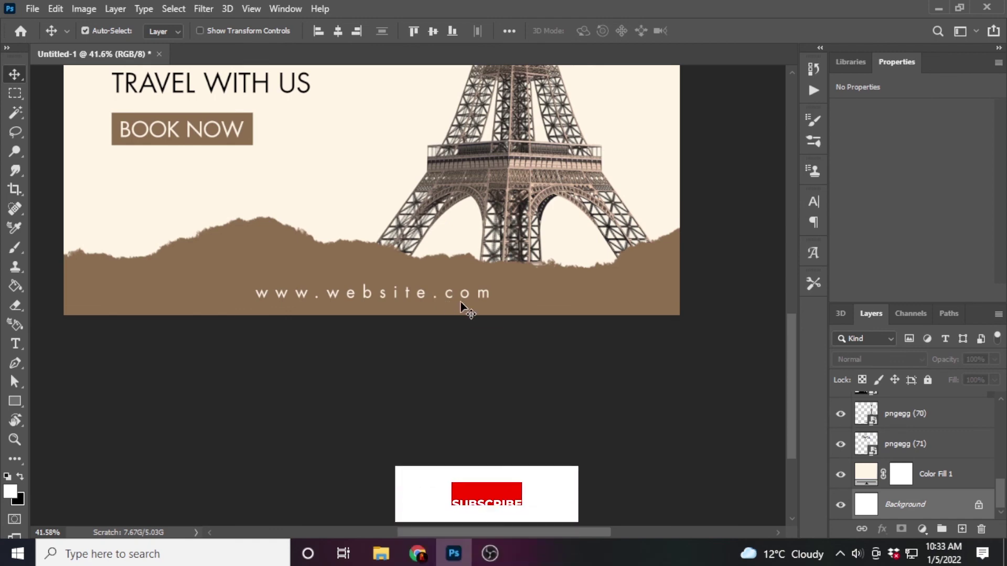
{"action": "scroll", "coordinate": [928, 460], "scroll_direction": "up", "scroll_amount": 4}
{"action": "scroll", "coordinate": [929, 460], "scroll_direction": "up", "scroll_amount": 3}
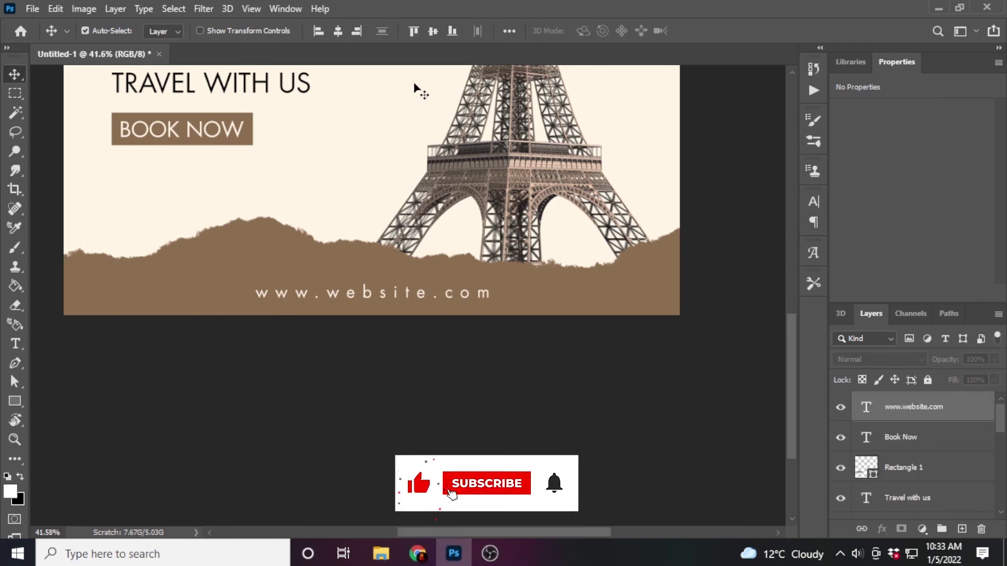
{"action": "left_click", "coordinate": [418, 294]}
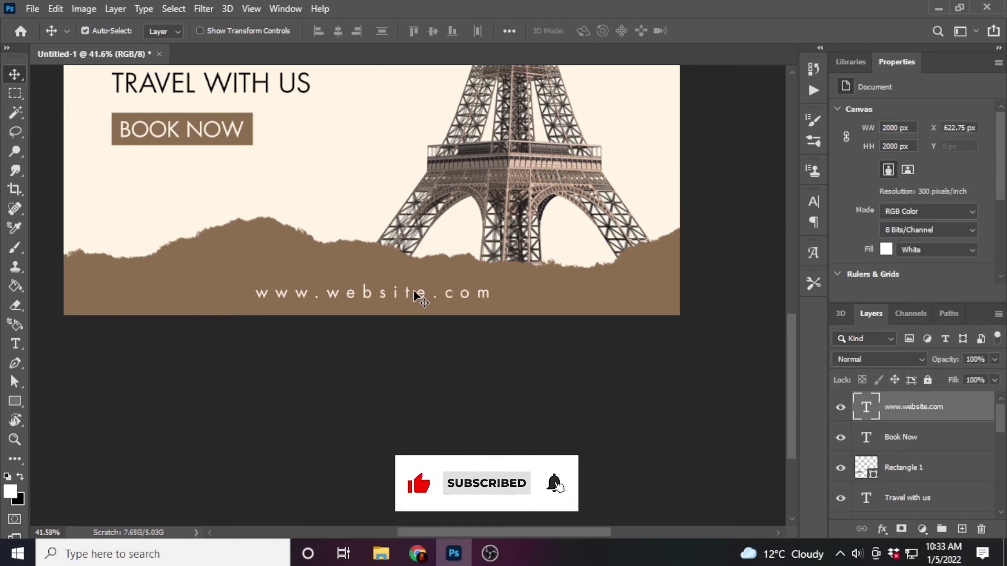
{"action": "key", "text": "ctrl+t"}
{"action": "left_click_drag", "start_coordinate": [491, 286], "coordinate": [513, 283]}
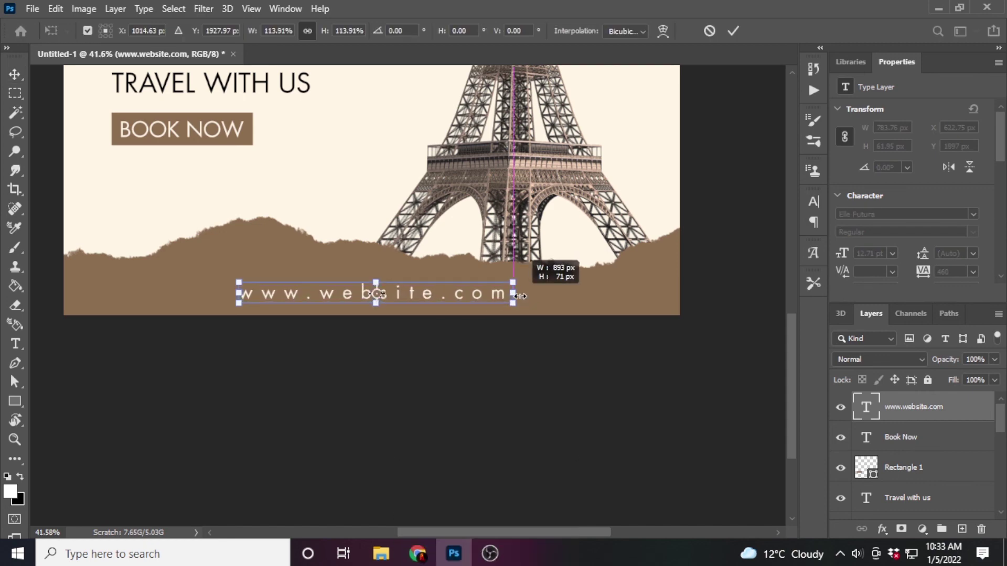
{"action": "key", "text": "Up"}
{"action": "key", "text": "Up"}
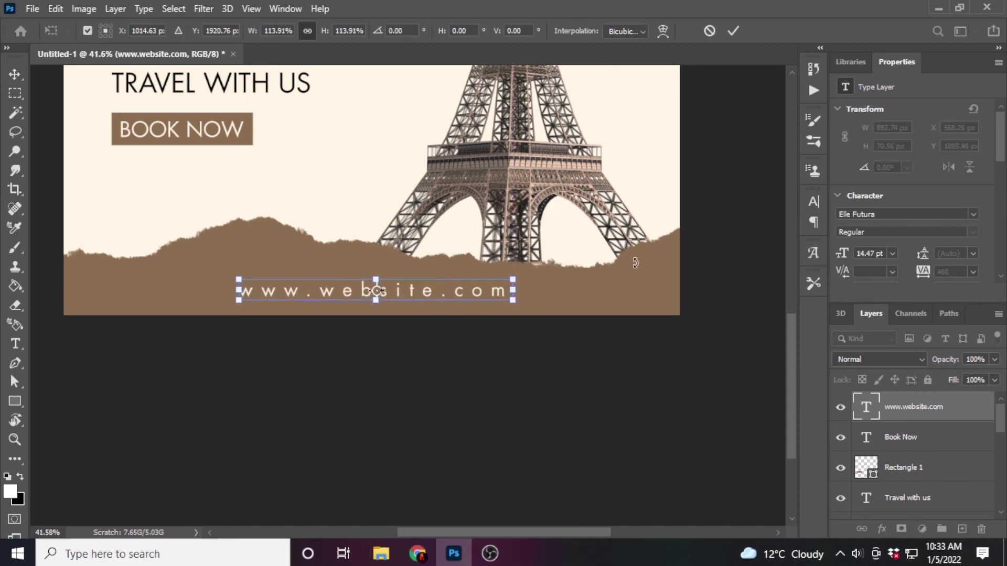
{"action": "key", "text": "Return"}
{"action": "scroll", "coordinate": [637, 268], "scroll_direction": "down", "scroll_amount": 3}
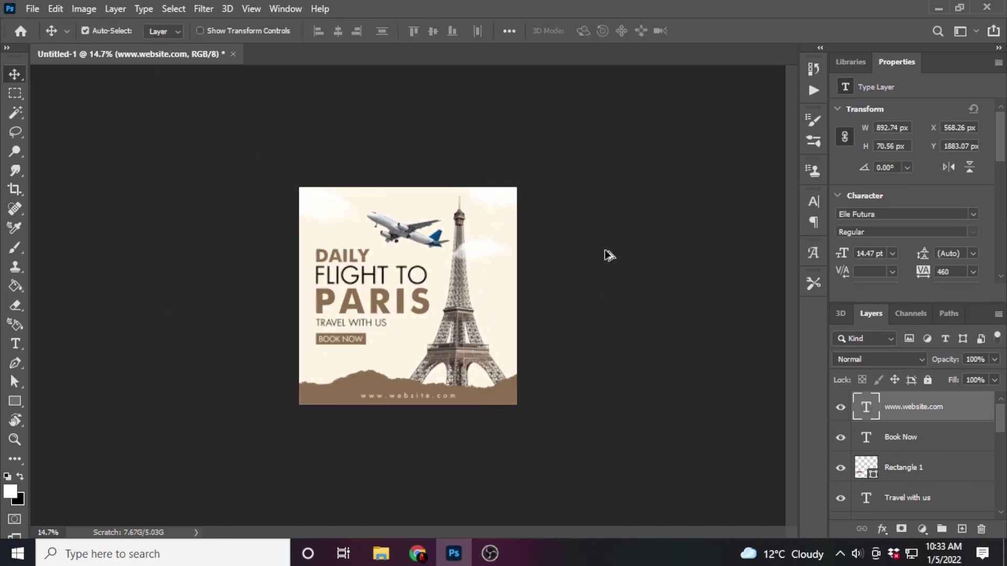
{"action": "scroll", "coordinate": [607, 254], "scroll_direction": "up", "scroll_amount": 1}
{"action": "scroll", "coordinate": [580, 270], "scroll_direction": "up", "scroll_amount": 2}
{"action": "scroll", "coordinate": [615, 276], "scroll_direction": "up", "scroll_amount": 2}
{"action": "scroll", "coordinate": [623, 282], "scroll_direction": "down", "scroll_amount": 1}
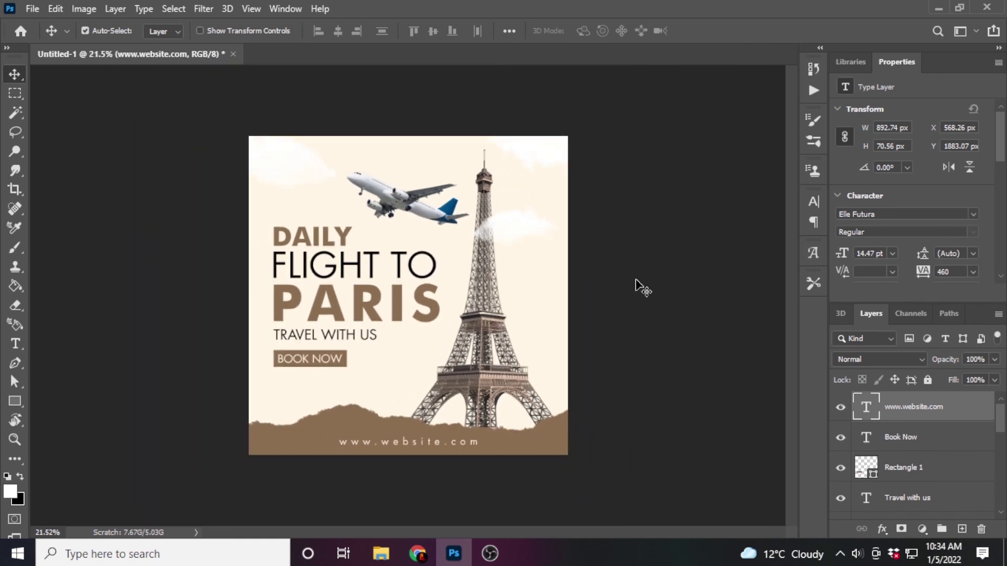